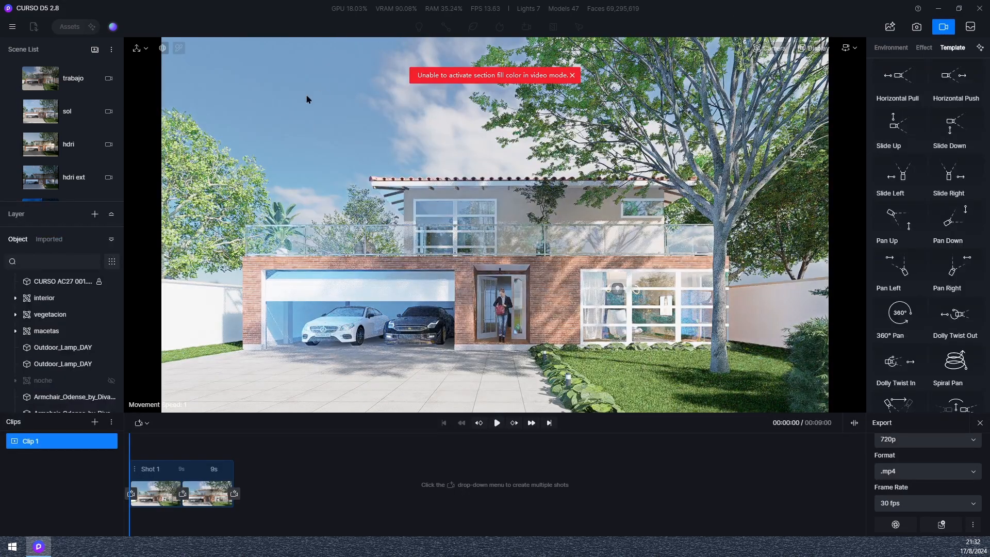
# Load Scene 3, create a new clip and add the current interior view as its first shot.
pyautogui.scroll(-4, 83, 139)
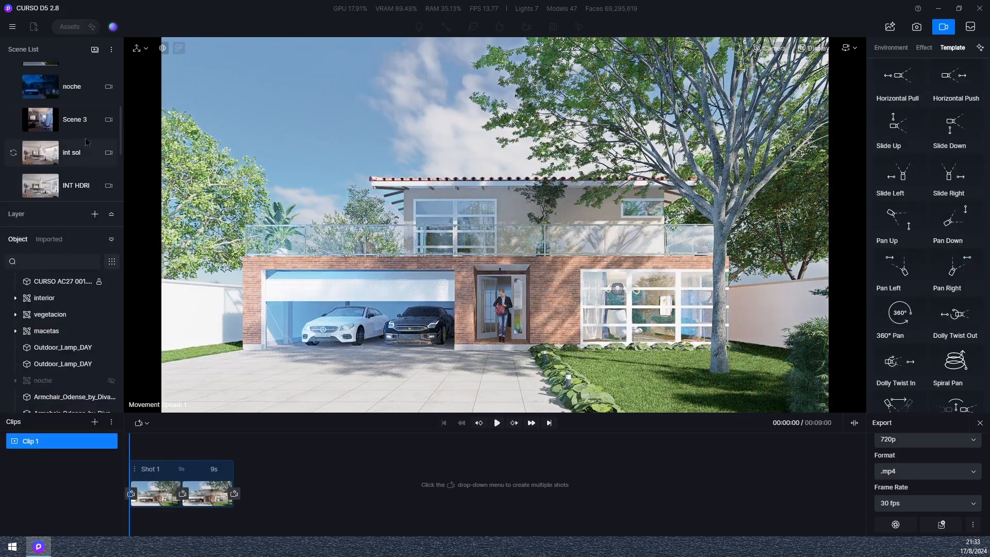
pyautogui.doubleClick(88, 128)
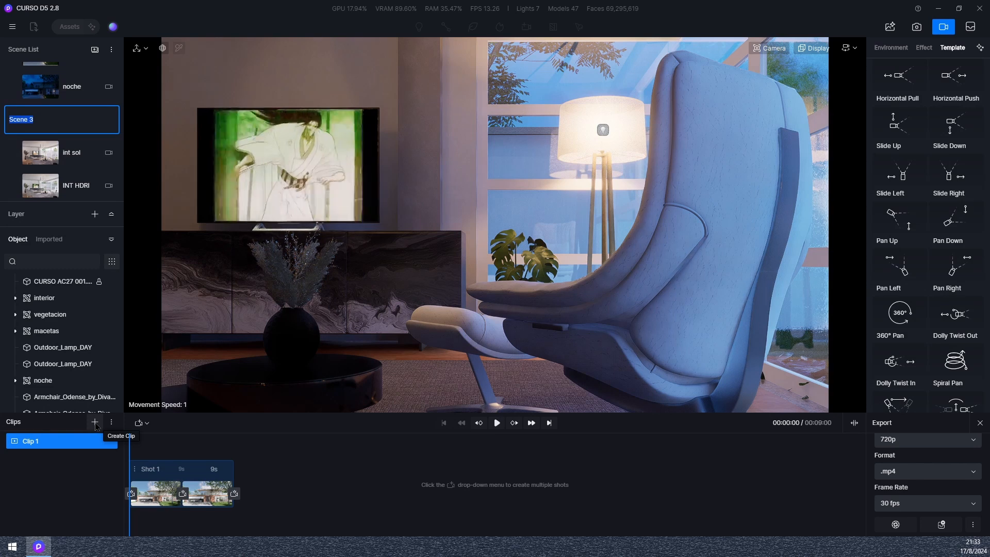
pyautogui.click(95, 423)
pyautogui.click(51, 463)
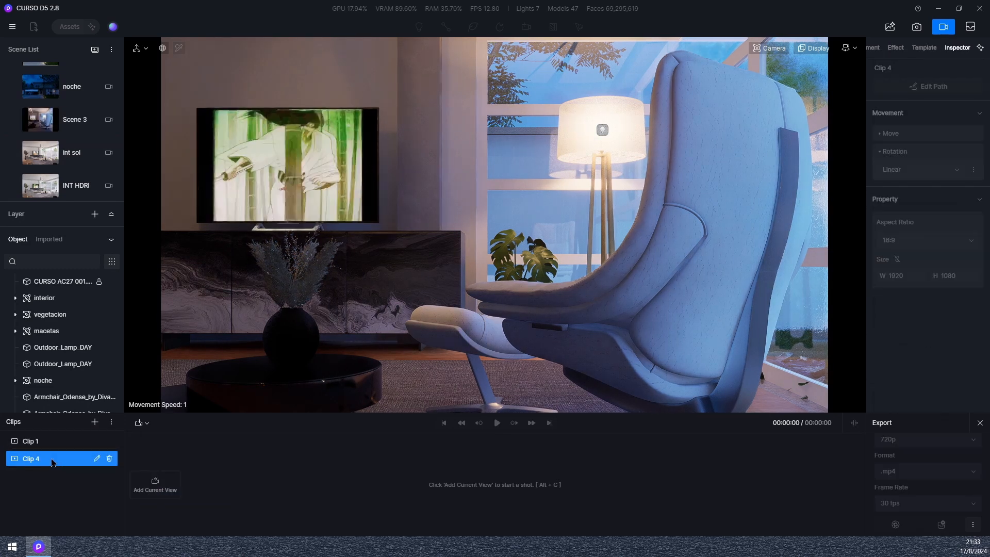
pyautogui.click(155, 485)
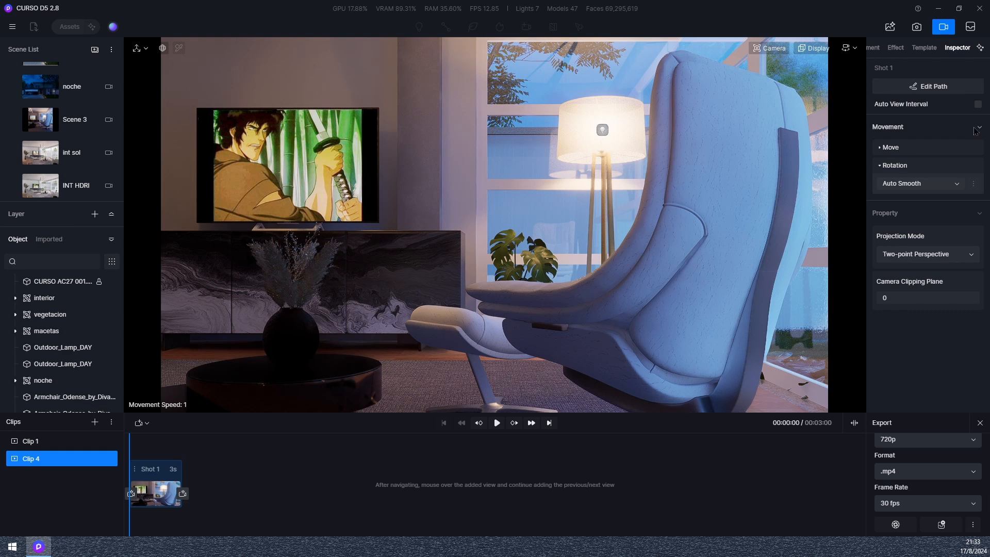
# Examine the environment, effect, template, AI Atmosphere Match and inspector options available for the new shot.
pyautogui.scroll(1, 928, 50)
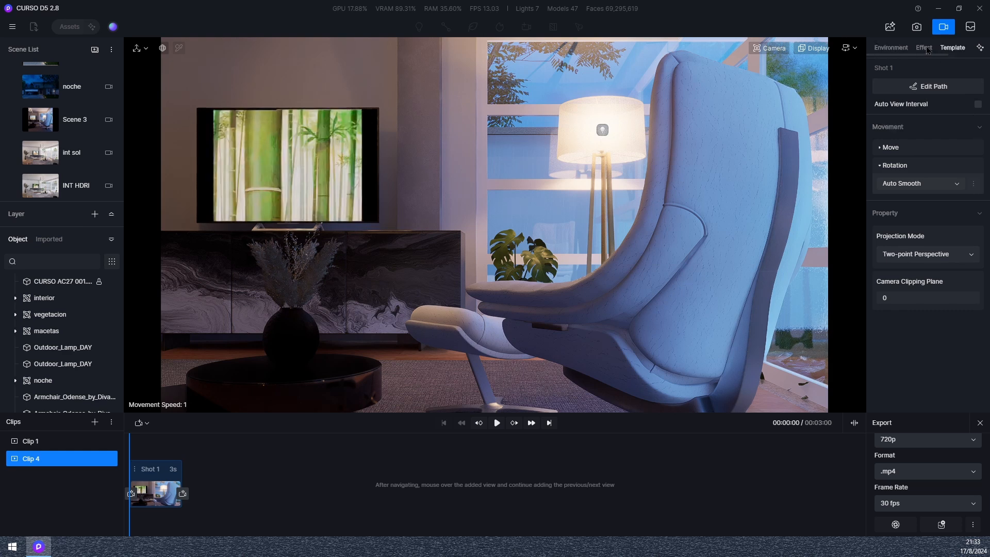
pyautogui.click(926, 48)
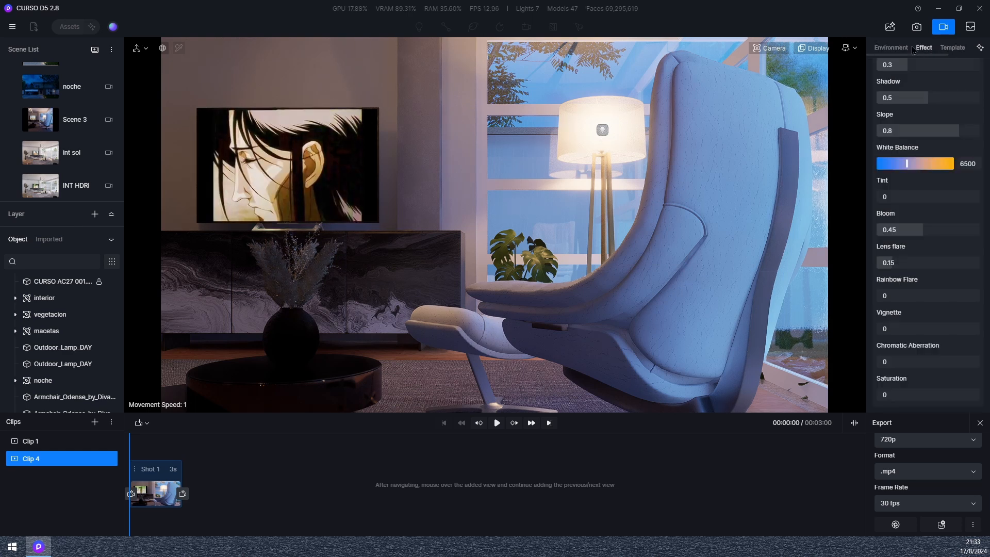
pyautogui.click(907, 48)
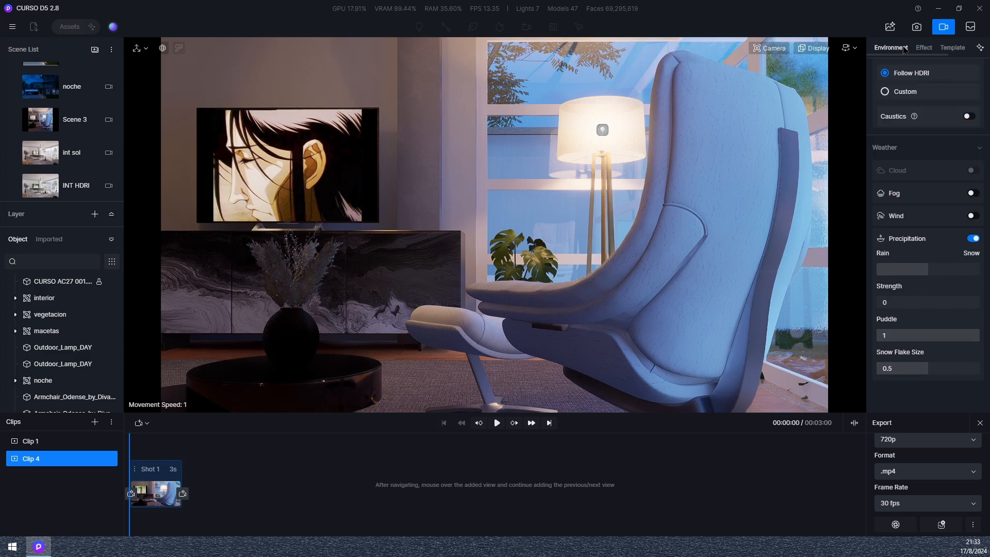
pyautogui.click(925, 49)
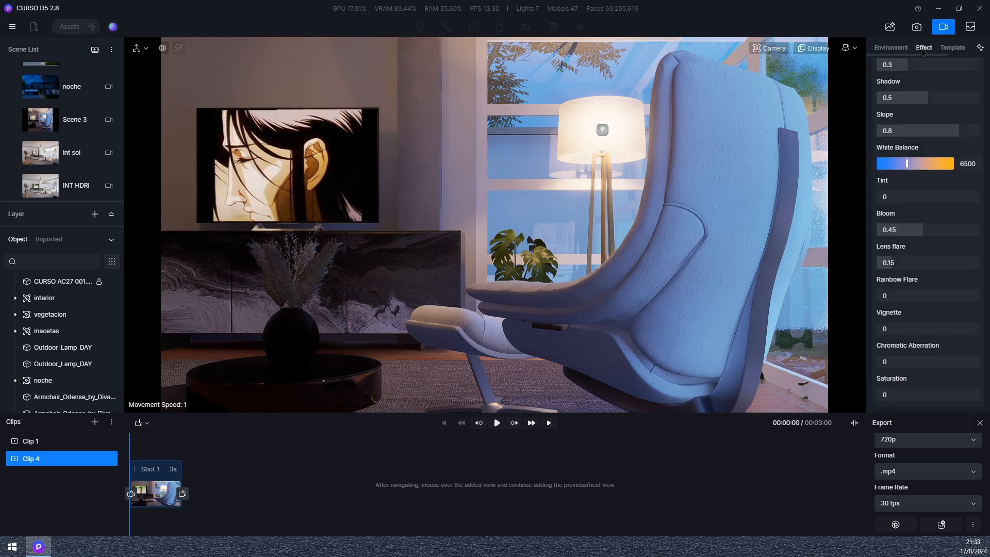
pyautogui.click(953, 48)
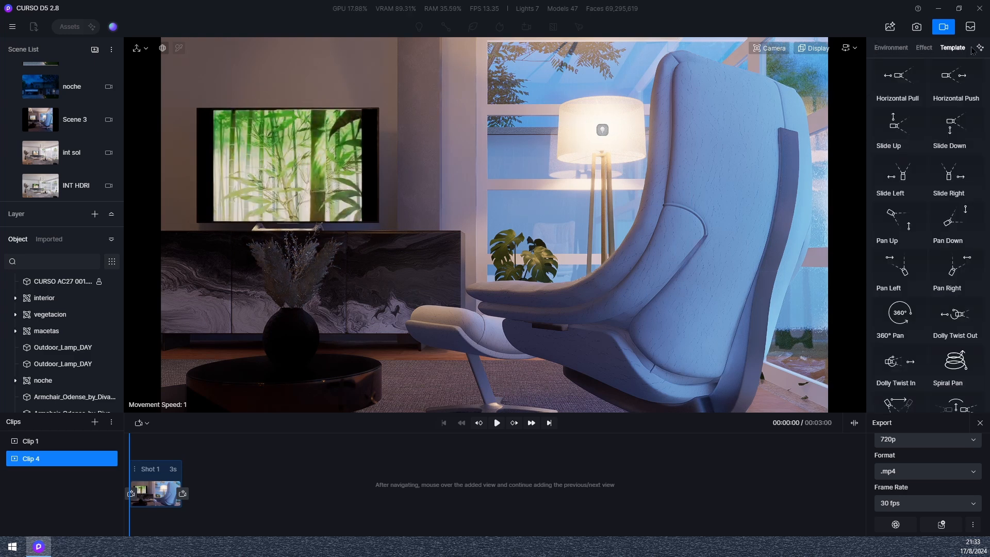
pyautogui.moveTo(979, 53)
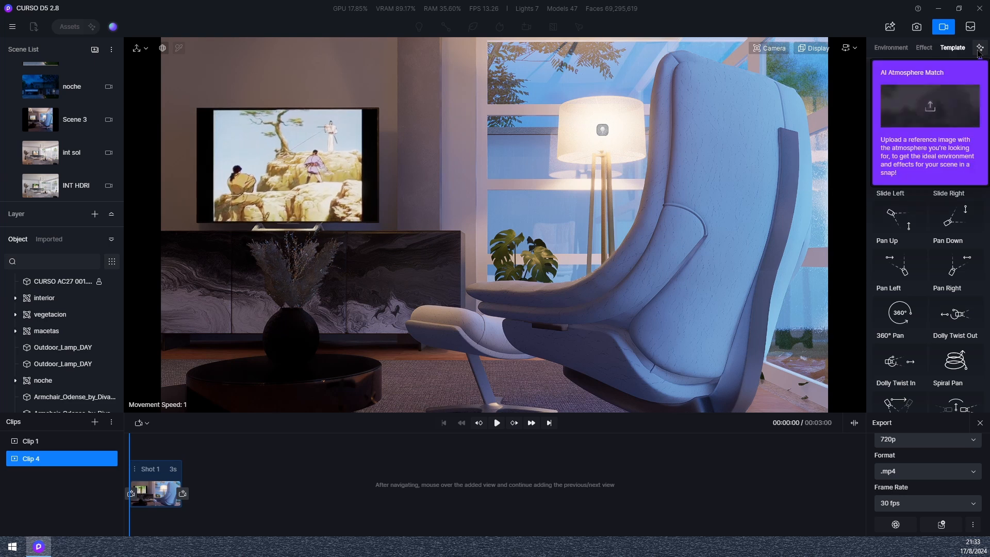
pyautogui.scroll(-2, 925, 60)
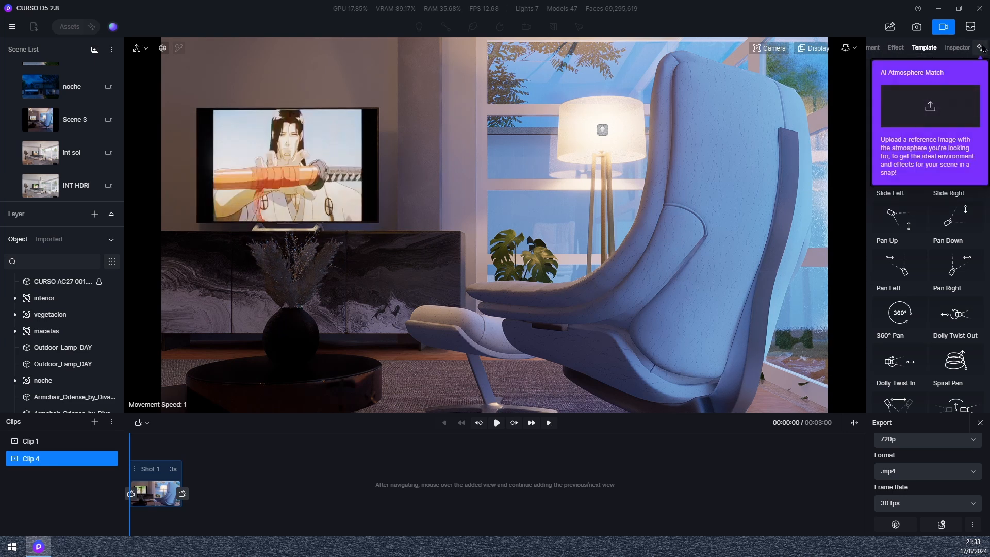
pyautogui.click(958, 49)
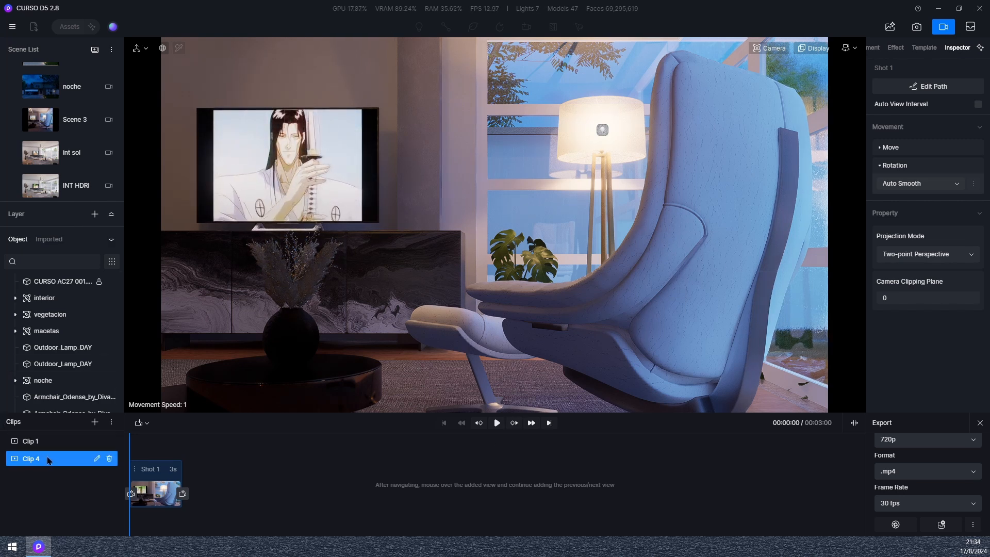
# Set the new clip's aspect ratio to 1:1 and update its first view to the square framing.
pyautogui.click(16, 462)
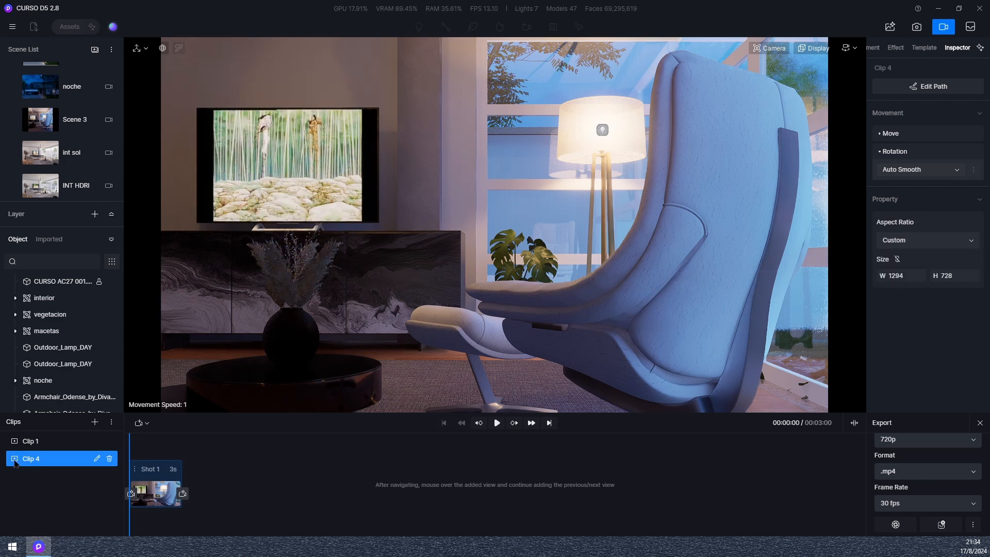
pyautogui.click(916, 241)
pyautogui.click(902, 306)
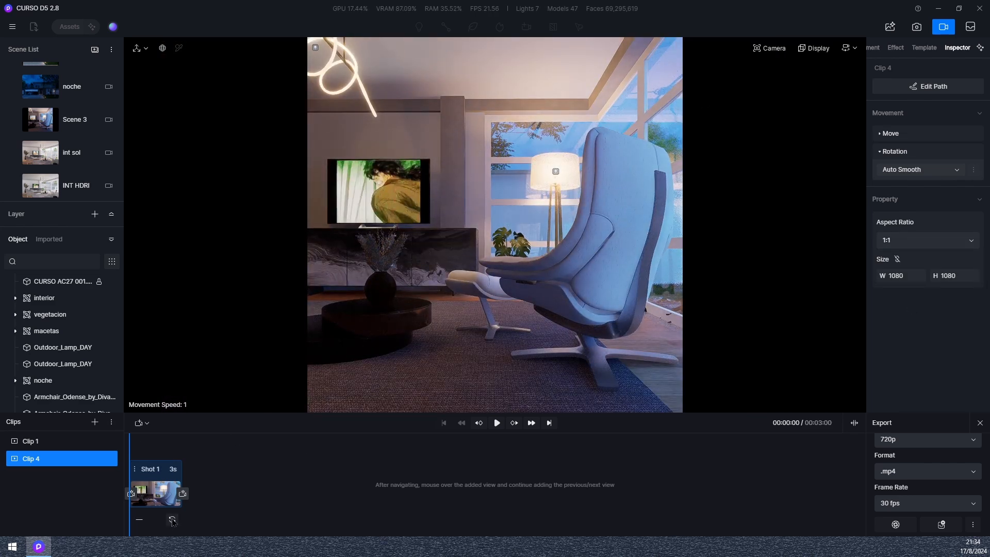
pyautogui.moveTo(173, 522)
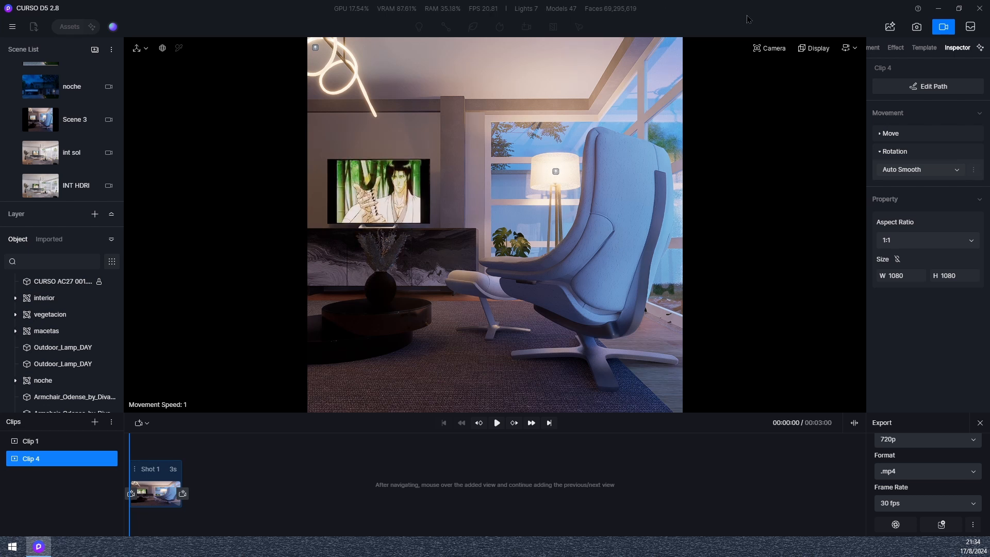
# Turn on the rule-of-thirds grid overlay in the viewport for framing the armchair view.
pyautogui.click(855, 48)
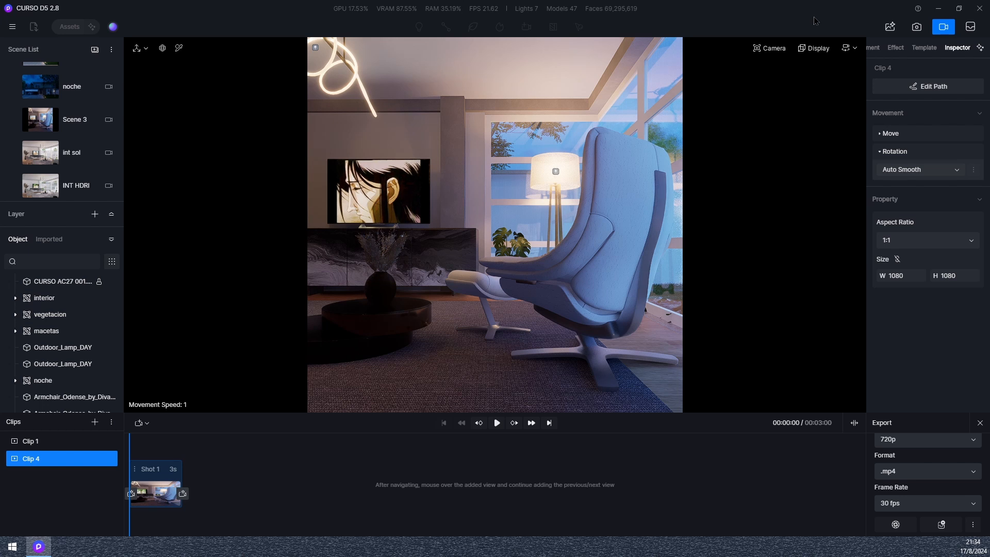
pyautogui.press('e')
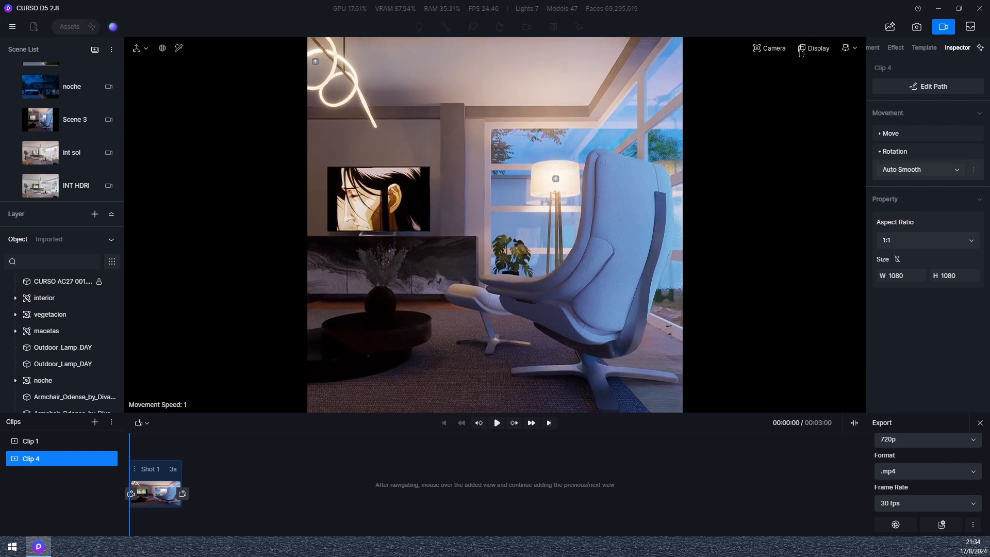
pyautogui.click(847, 48)
pyautogui.click(845, 81)
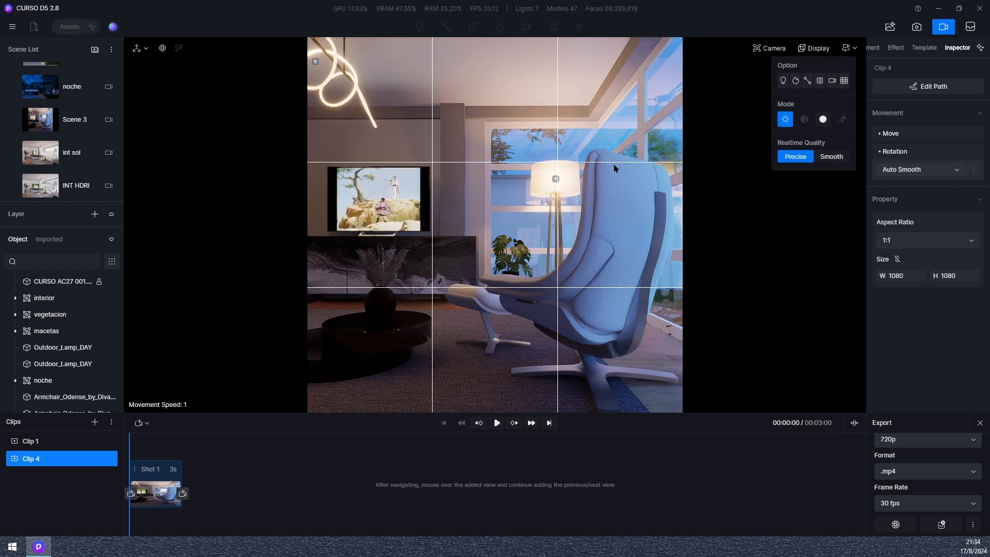
# Raise the camera vertically to show more ceiling above the armchair and add this as the shot's second view.
pyautogui.press('e')
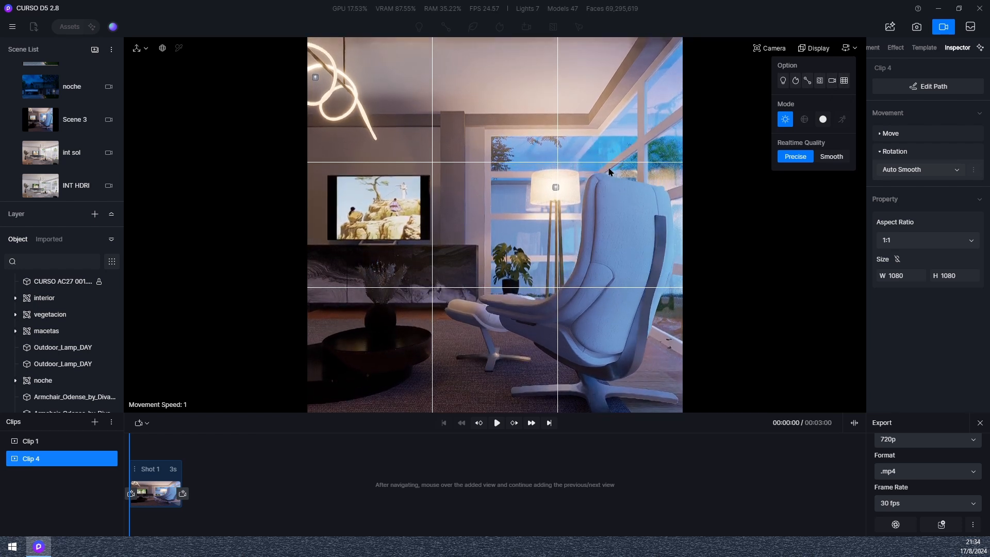
pyautogui.press('e')
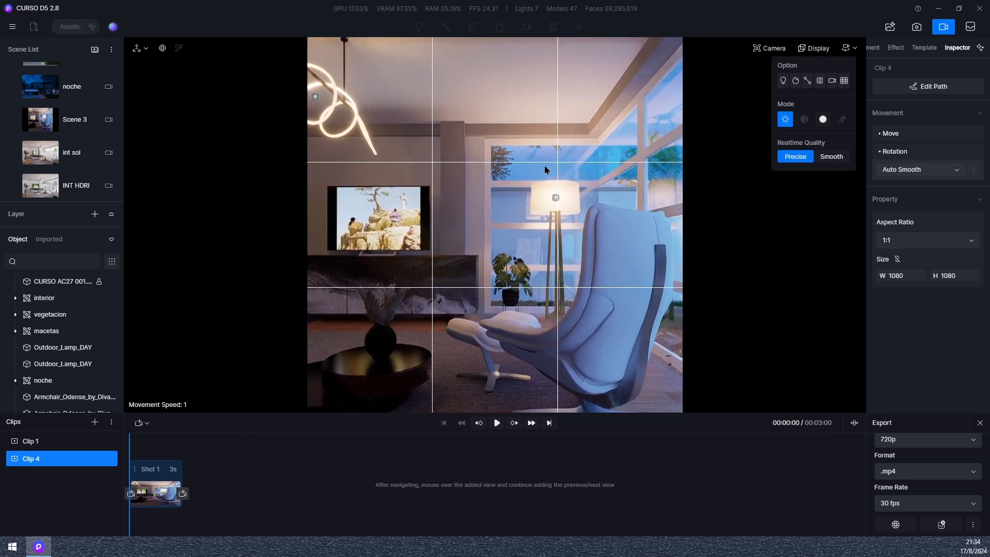
pyautogui.press('e')
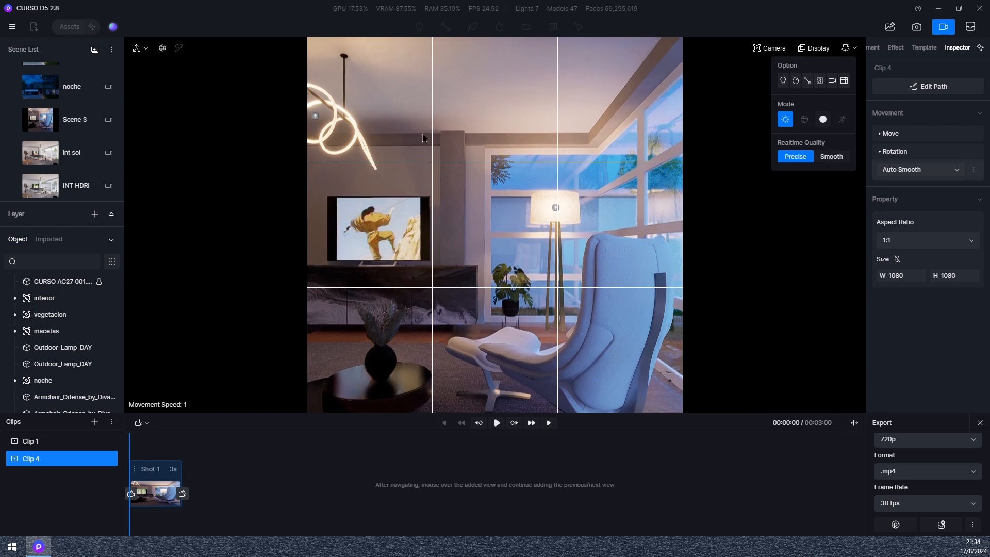
pyautogui.press('e')
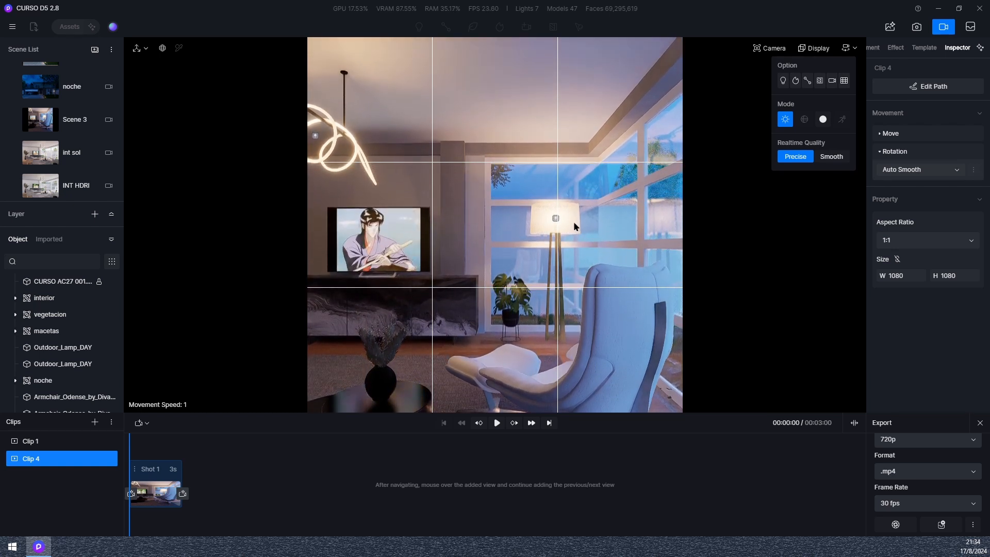
pyautogui.press('e')
pyautogui.press('e')
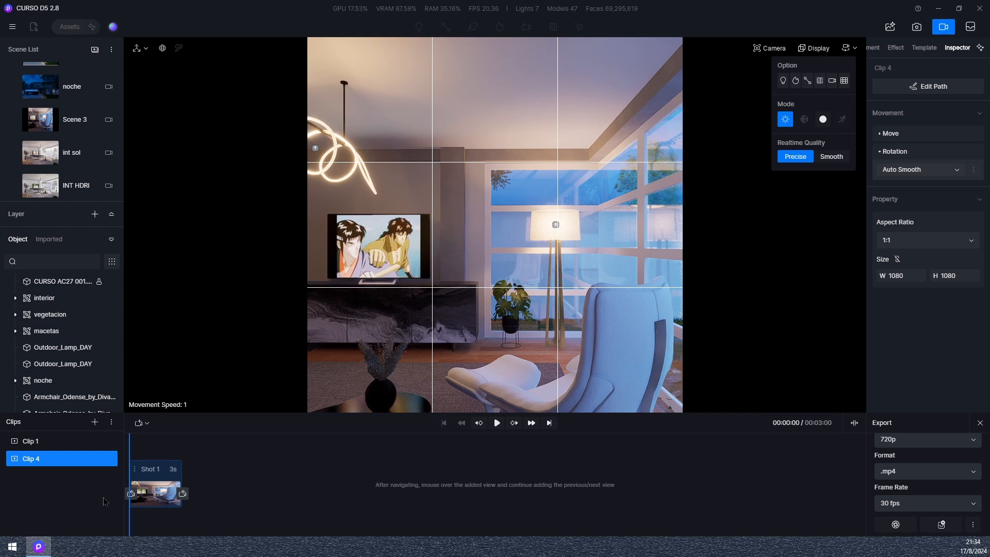
pyautogui.click(182, 494)
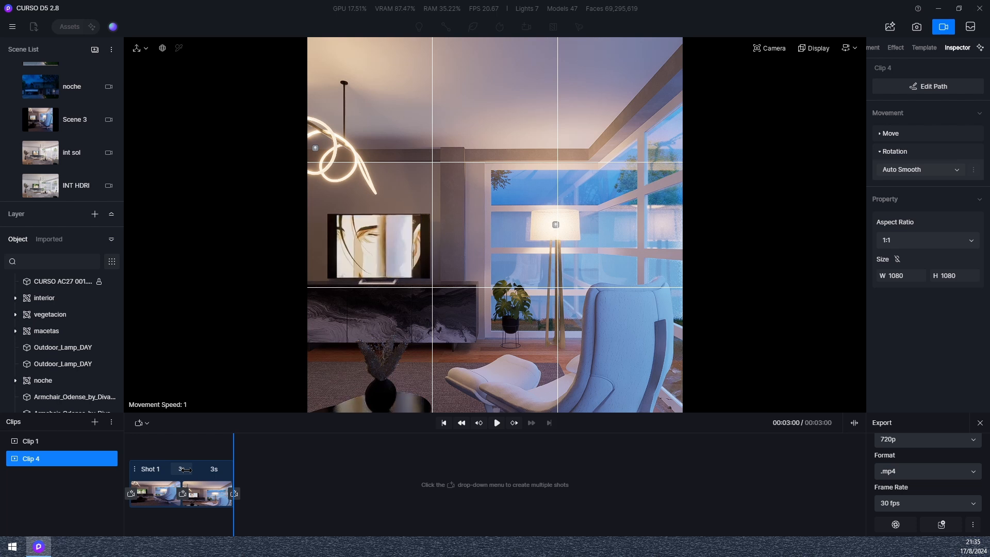
# Set the interval between the shot's two views to 9 seconds.
pyautogui.doubleClick(186, 470)
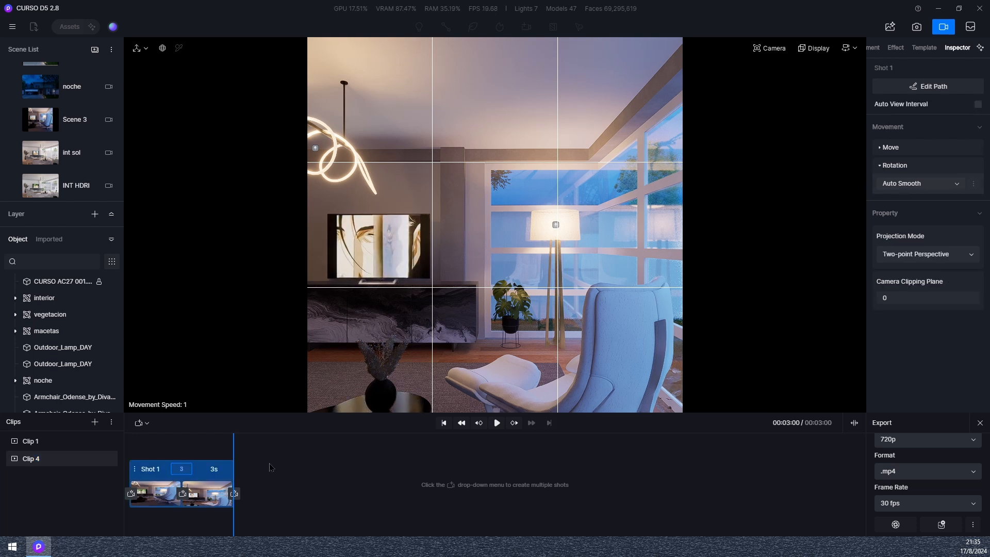
pyautogui.doubleClick(214, 469)
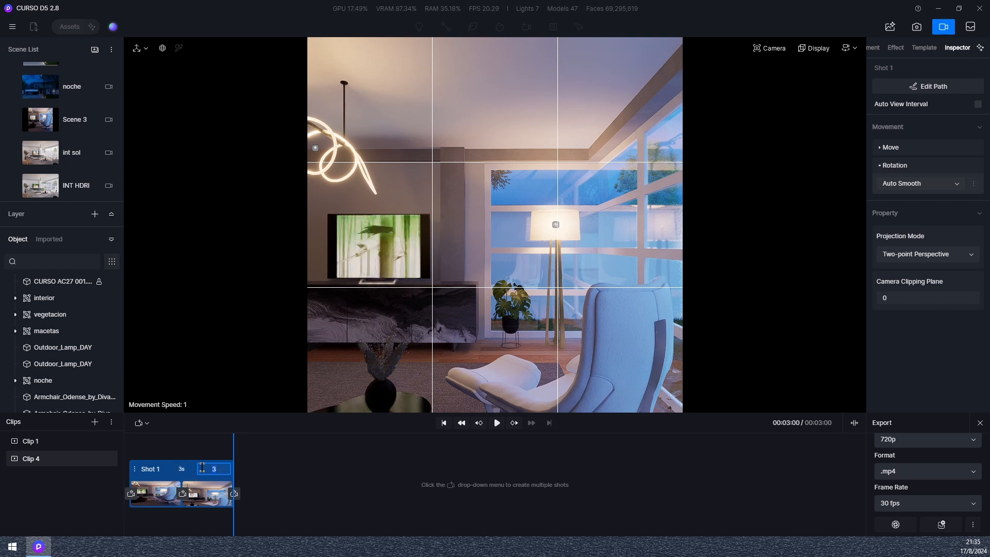
pyautogui.click(186, 469)
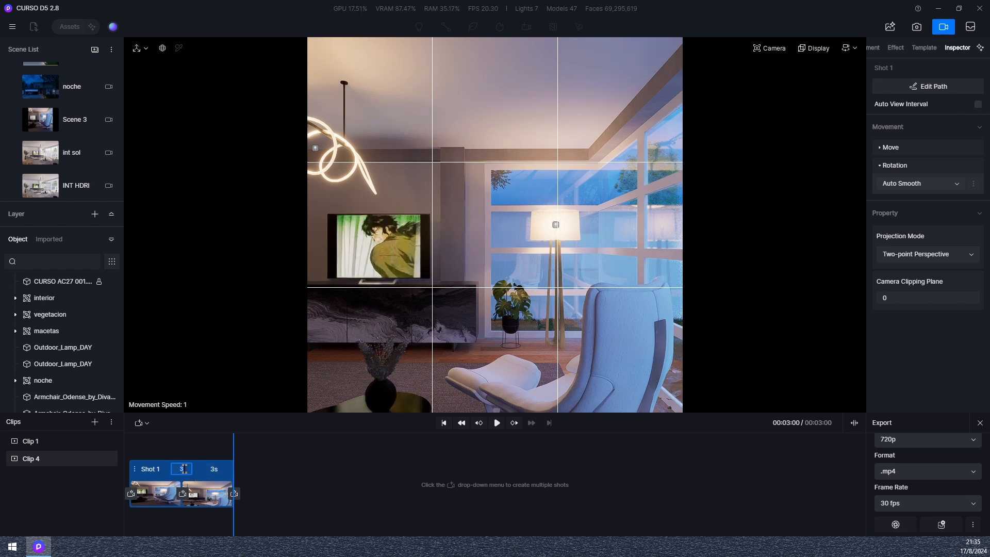
pyautogui.press('Return')
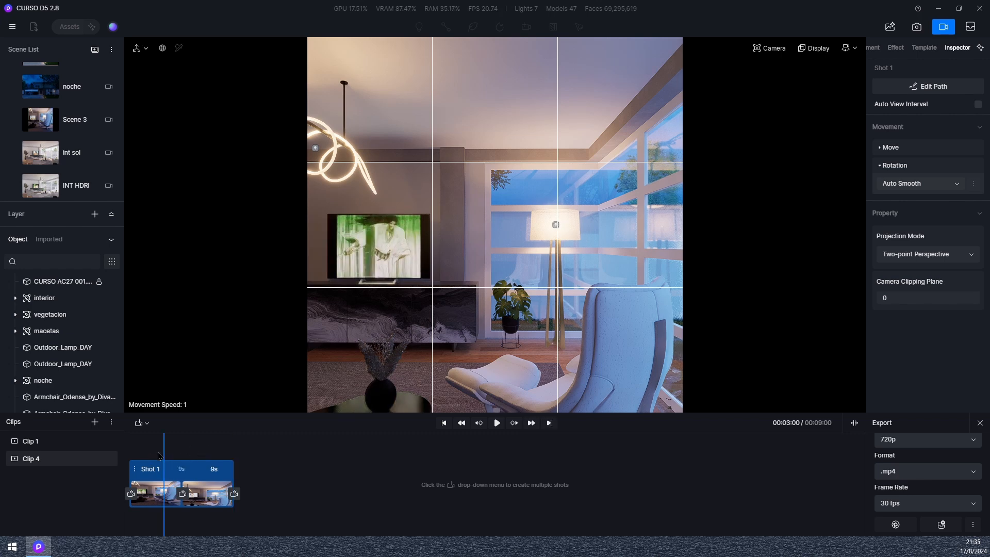
# Preview the rising camera movement by playing the clip from the start and scrubbing back through its timeline.
pyautogui.moveTo(163, 451); pyautogui.dragTo(111, 458)
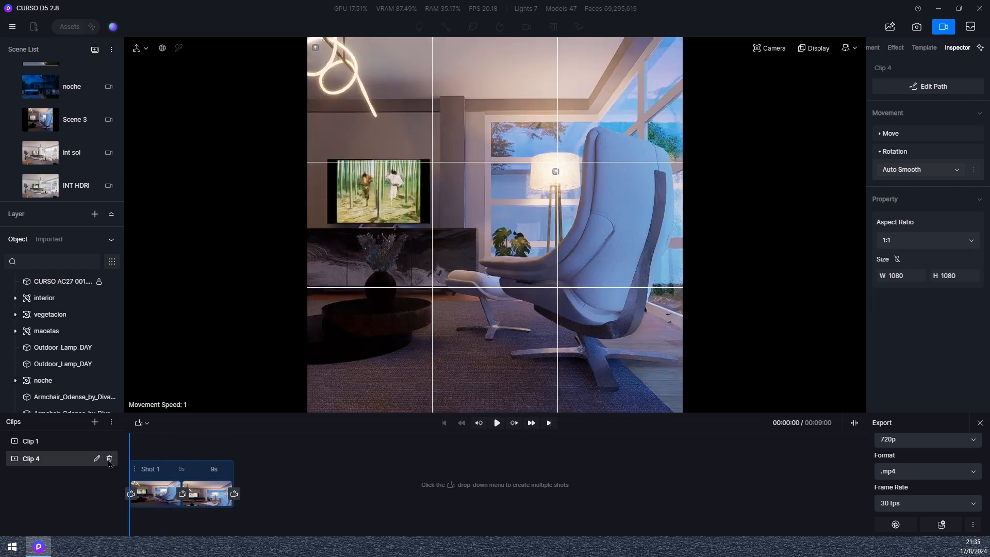
pyautogui.click(495, 424)
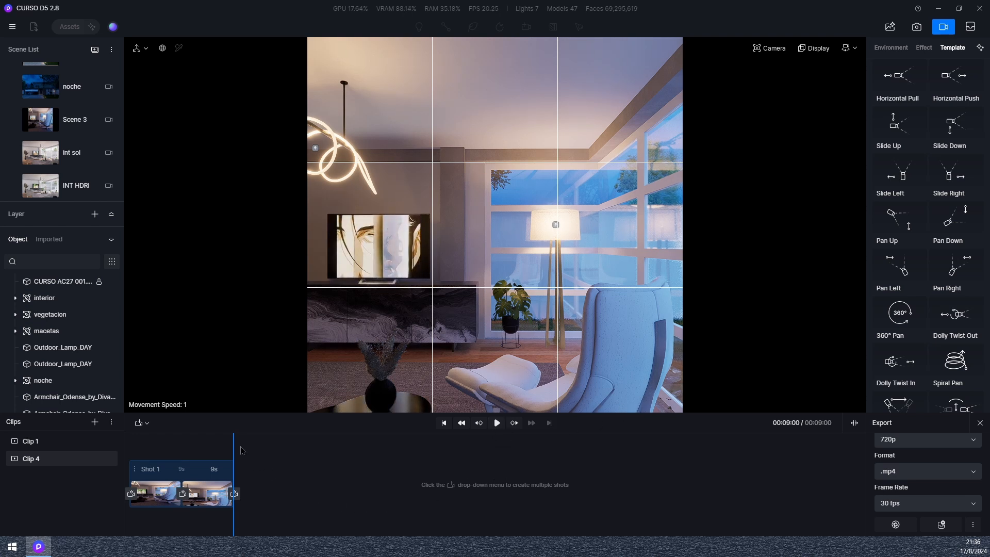
pyautogui.moveTo(232, 451); pyautogui.dragTo(259, 444)
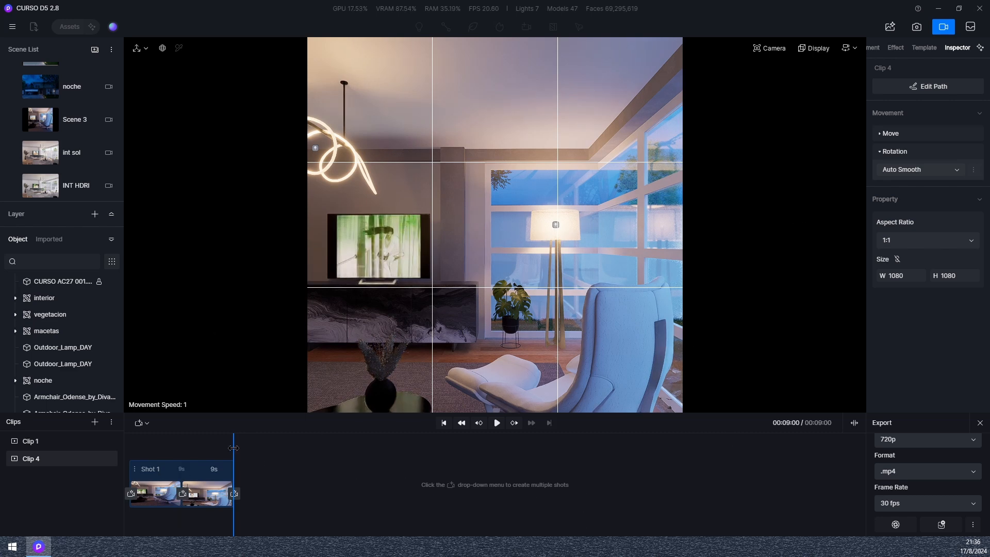
pyautogui.moveTo(234, 449); pyautogui.dragTo(157, 454)
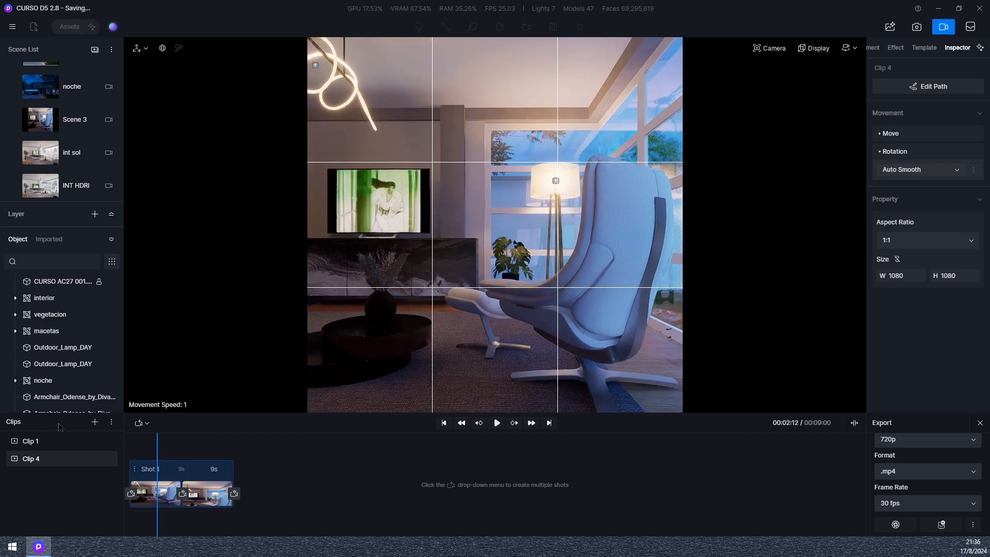
# Create another clip and add the current armchair view as its first shot.
pyautogui.click(94, 422)
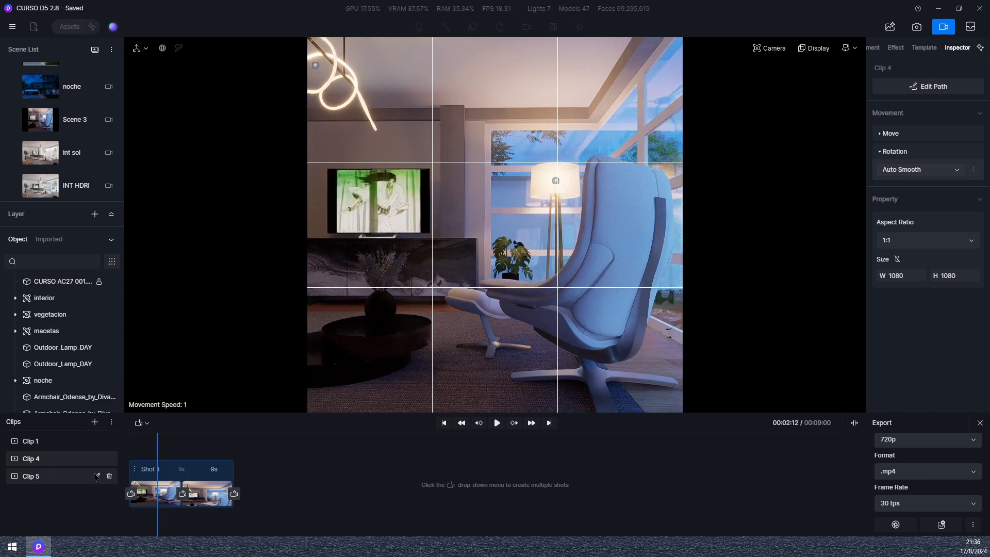
pyautogui.click(66, 474)
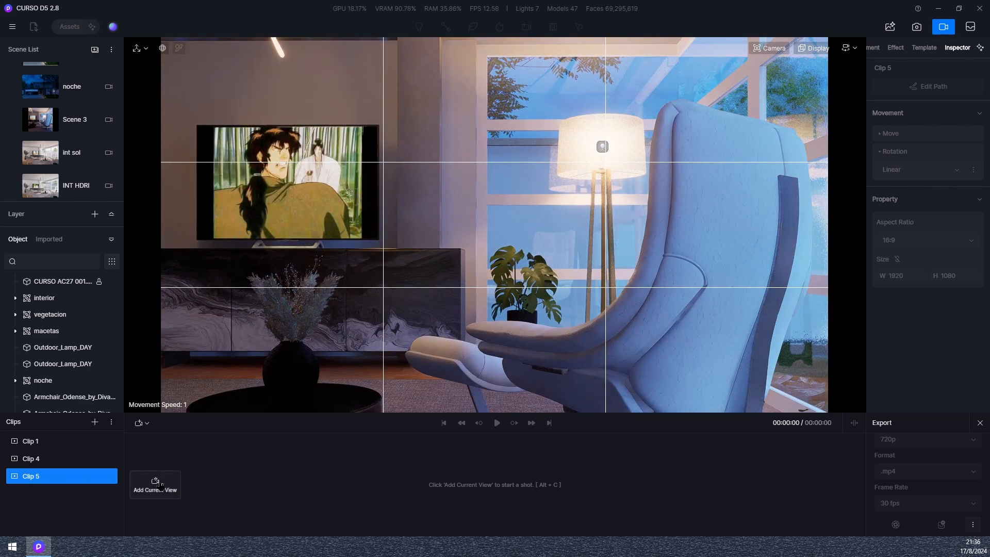
pyautogui.click(157, 485)
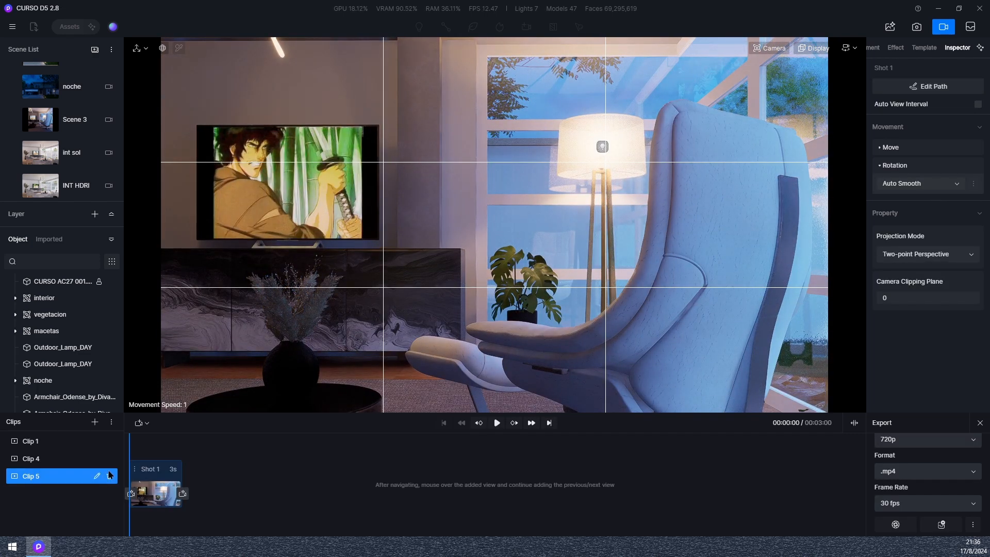
# Set the new clip's aspect ratio to 1:1.
pyautogui.click(17, 480)
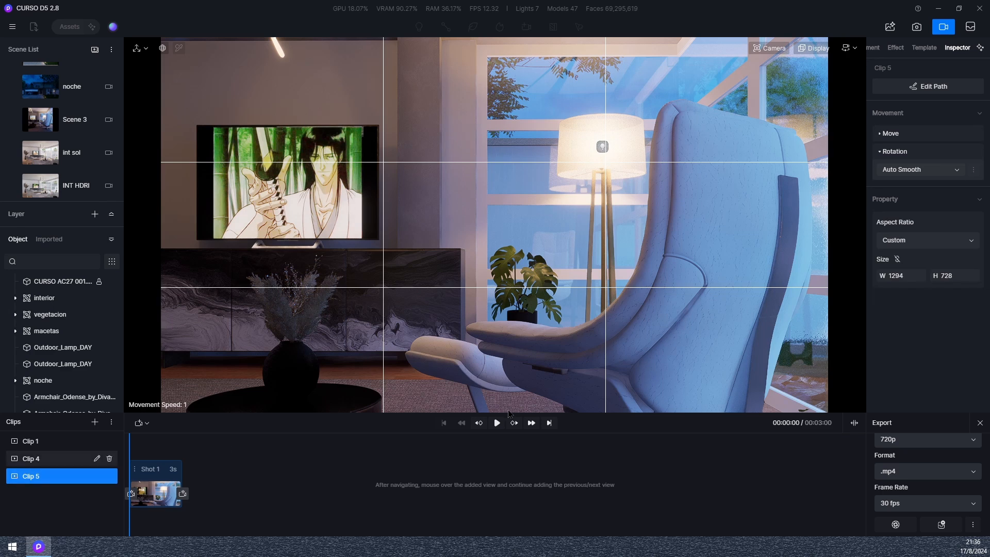
pyautogui.click(926, 242)
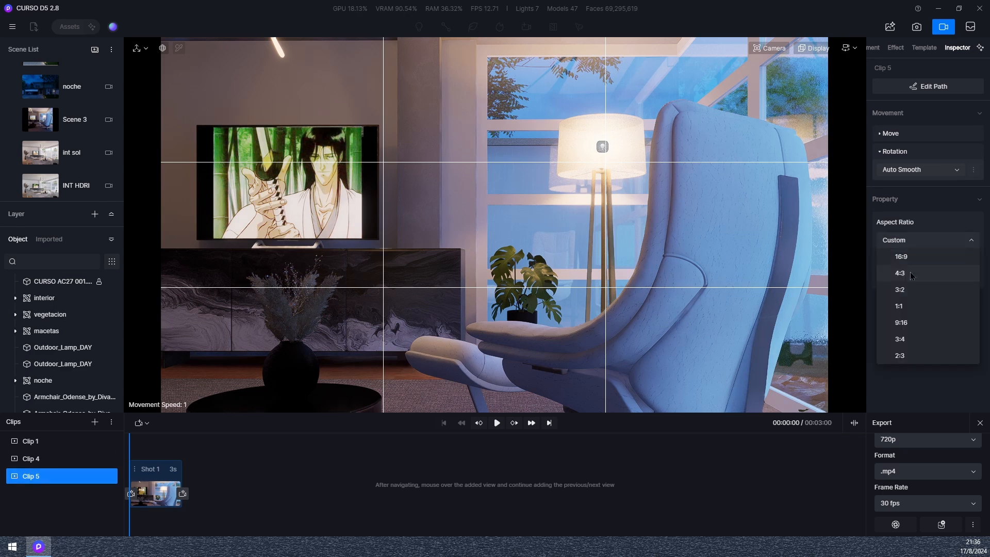
pyautogui.click(909, 308)
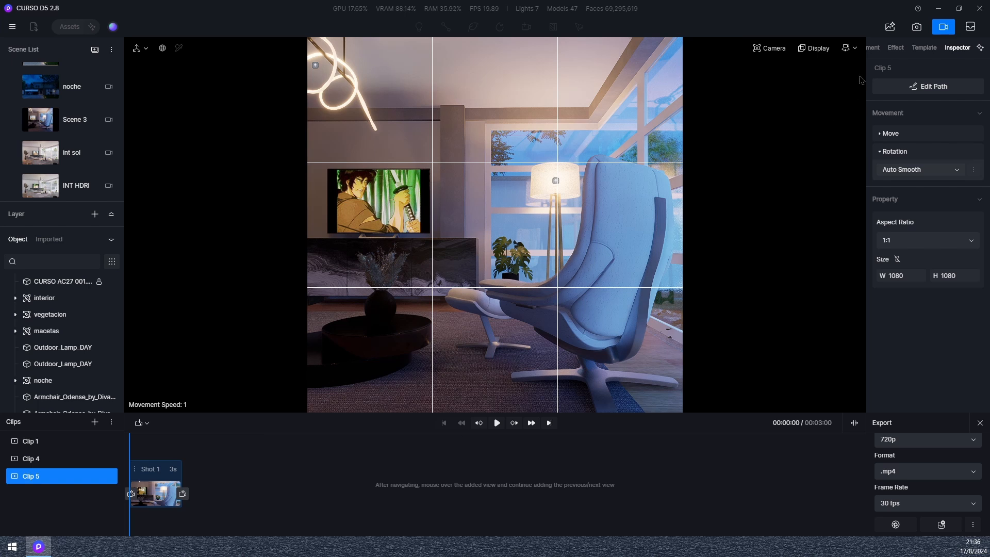
# Switch to Orbit navigation, orbit the camera to a side view of the armchair and footstool, and add it as the shot's second view.
pyautogui.click(855, 49)
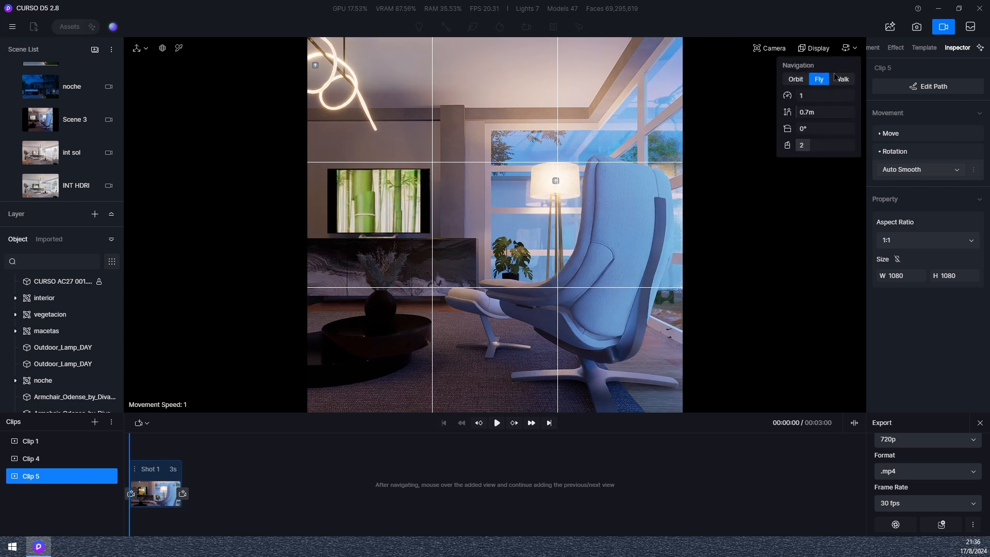
pyautogui.click(797, 80)
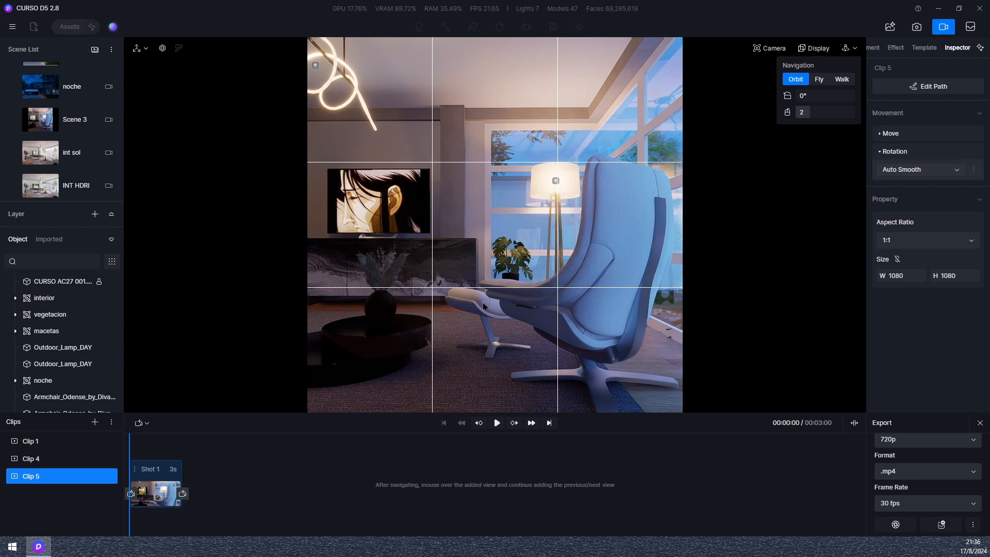
pyautogui.moveTo(481, 303); pyautogui.dragTo(651, 304, button='middle')
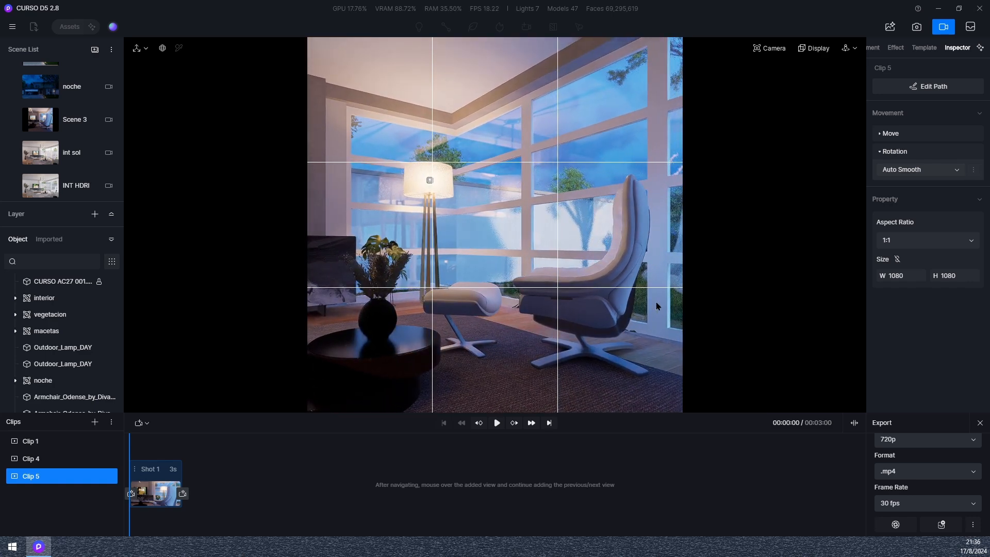
pyautogui.moveTo(654, 304); pyautogui.dragTo(629, 308, button='middle')
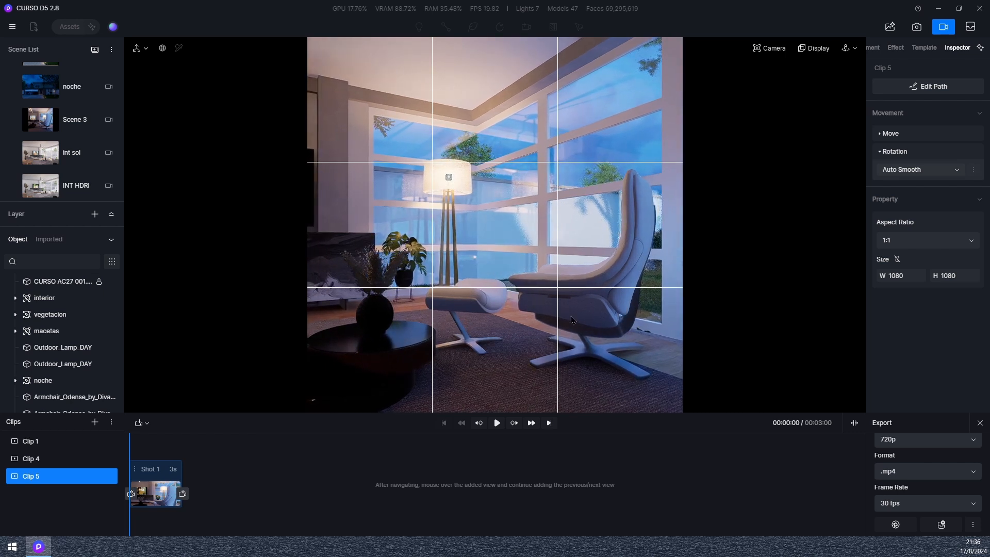
pyautogui.click(183, 494)
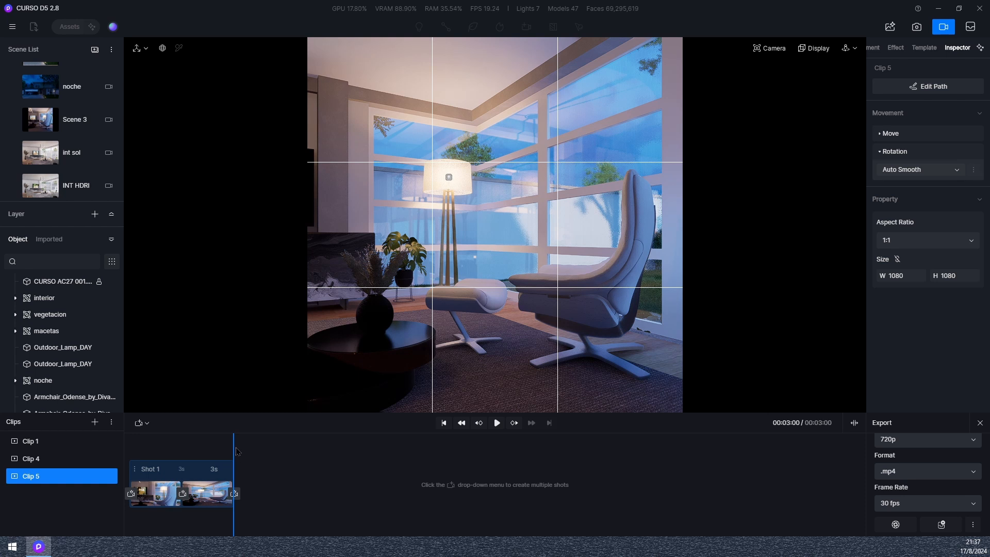
# Set the interval between the square clip's two views to 9 seconds and play the orbiting movement from the start.
pyautogui.click(192, 463)
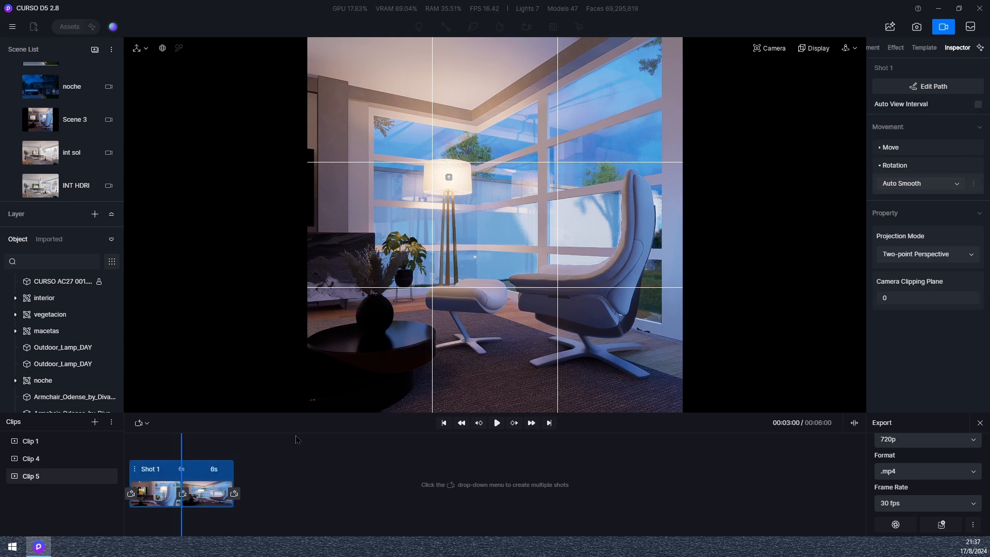
pyautogui.click(181, 468)
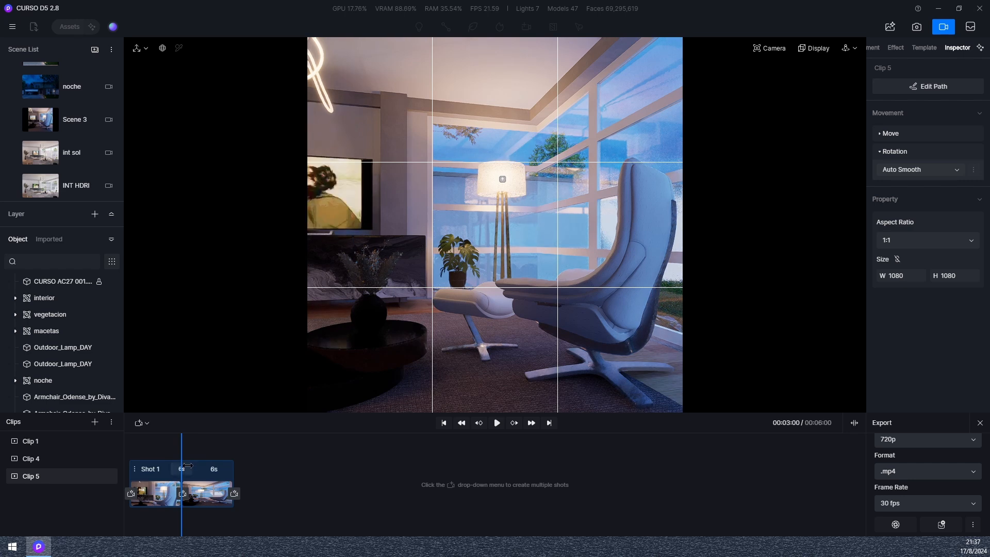
pyautogui.click(188, 466)
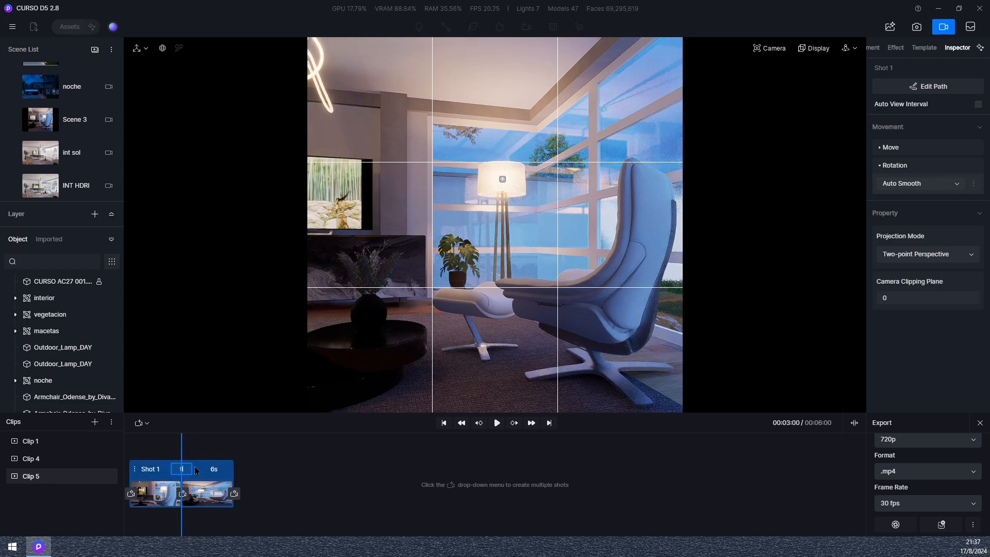
pyautogui.write('9')
pyautogui.press('Return')
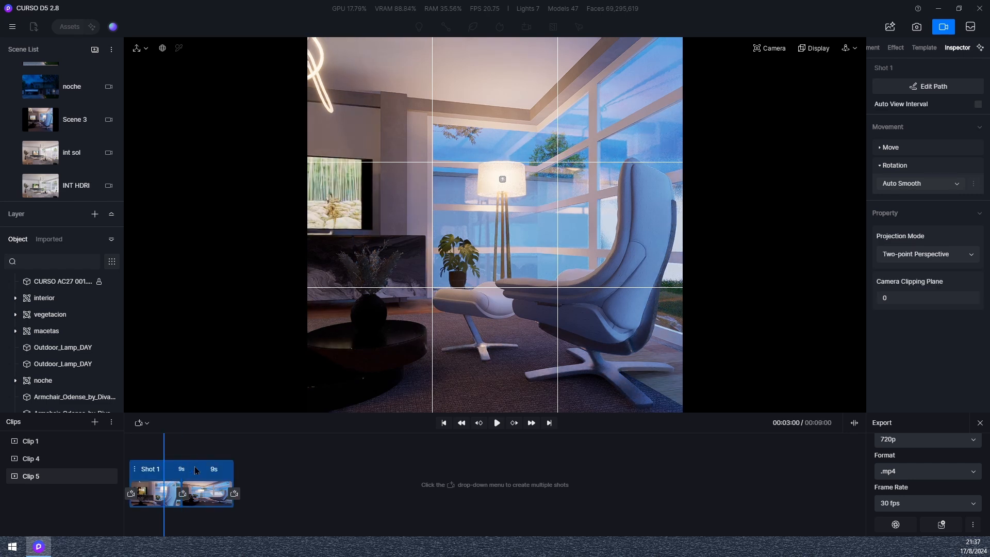
pyautogui.click(161, 448)
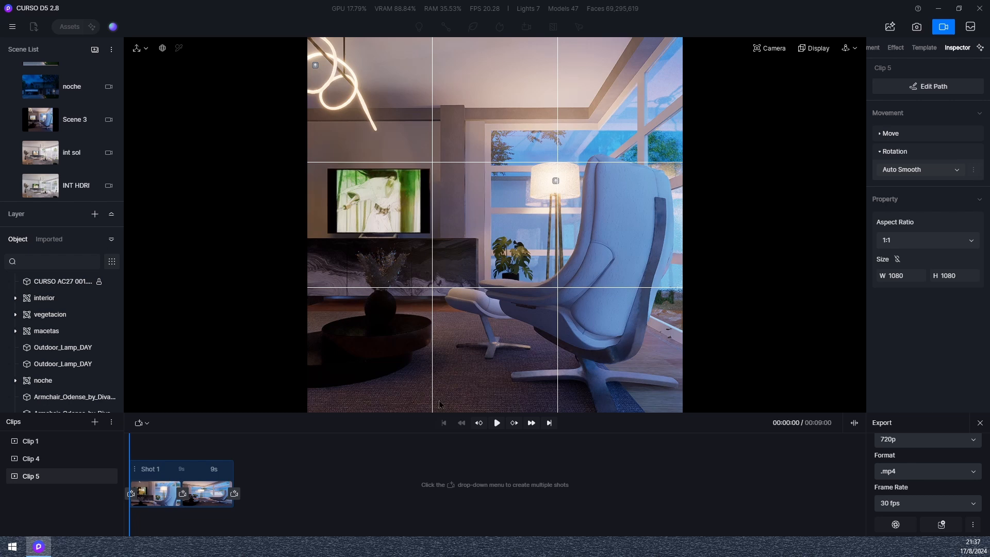
pyautogui.click(497, 423)
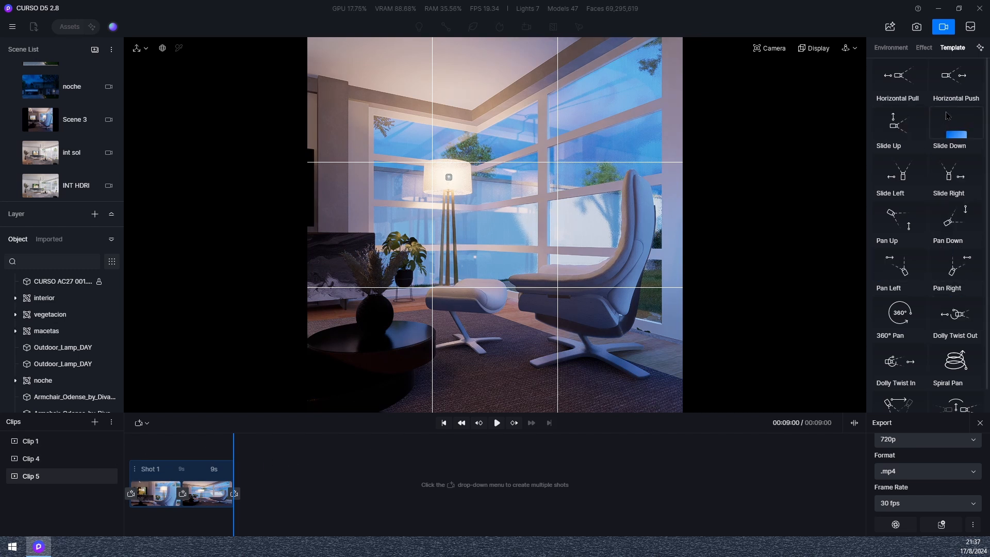
# Append a Horizontal Pull template shot after Shot 1, play it, and return the playhead to its start.
pyautogui.click(894, 77)
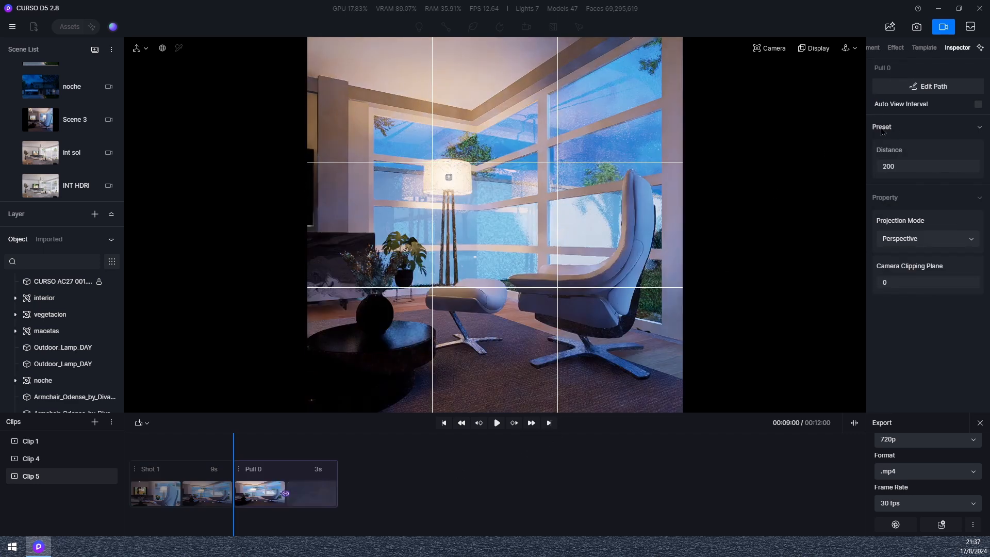
pyautogui.click(497, 424)
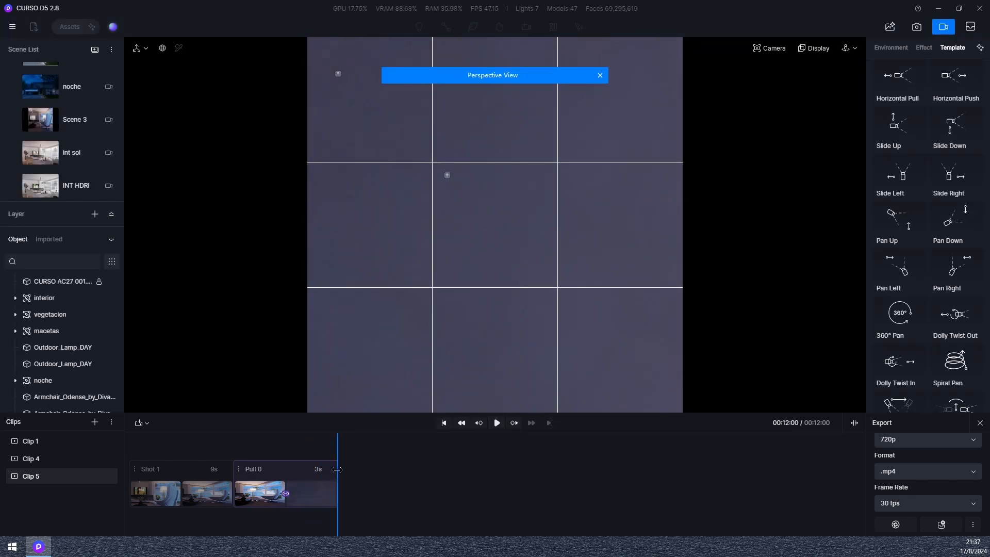
pyautogui.moveTo(337, 460); pyautogui.dragTo(234, 467)
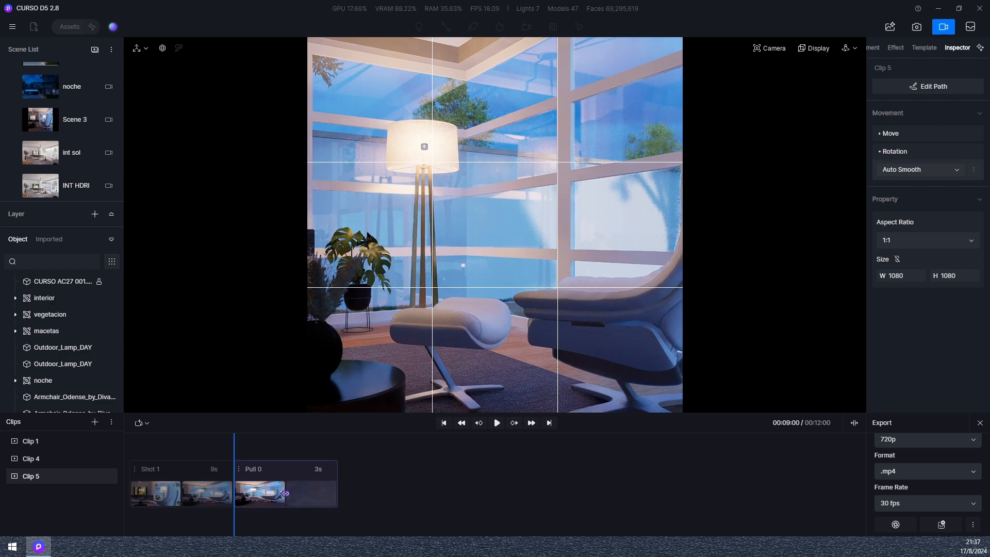
# Delete the Horizontal Pull template shot from the clip.
pyautogui.scroll(4, 368, 235)
pyautogui.scroll(1, 471, 260)
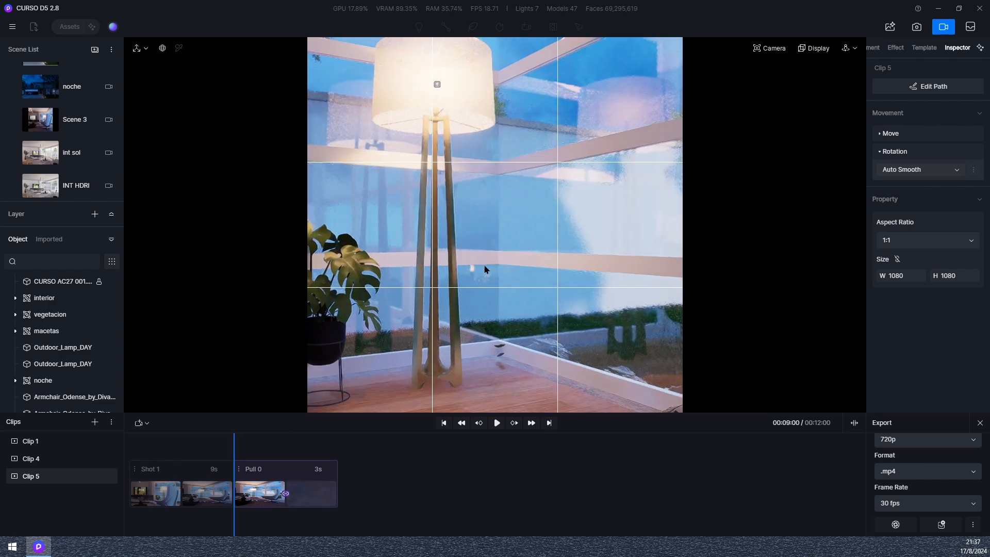
pyautogui.scroll(2, 485, 269)
pyautogui.scroll(1, 482, 270)
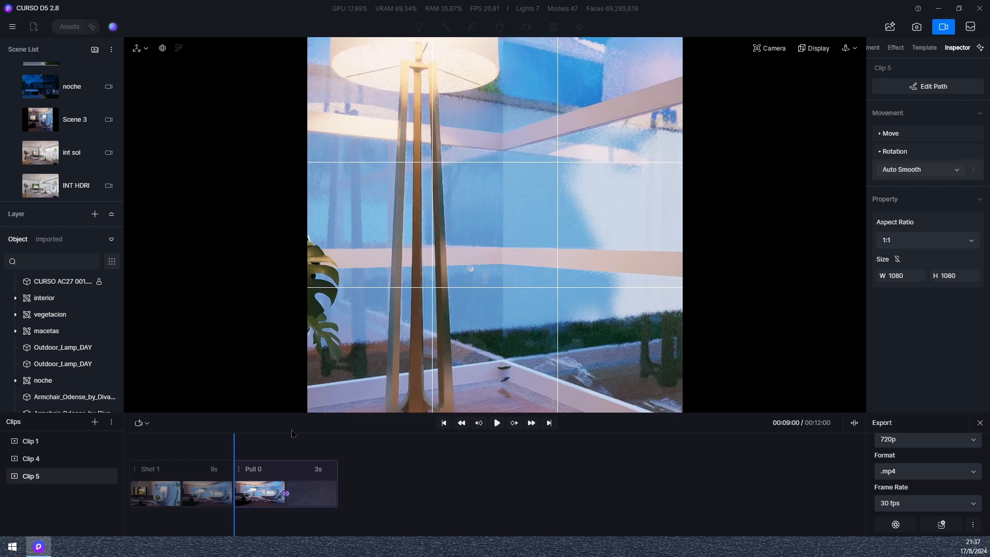
pyautogui.rightClick(240, 473)
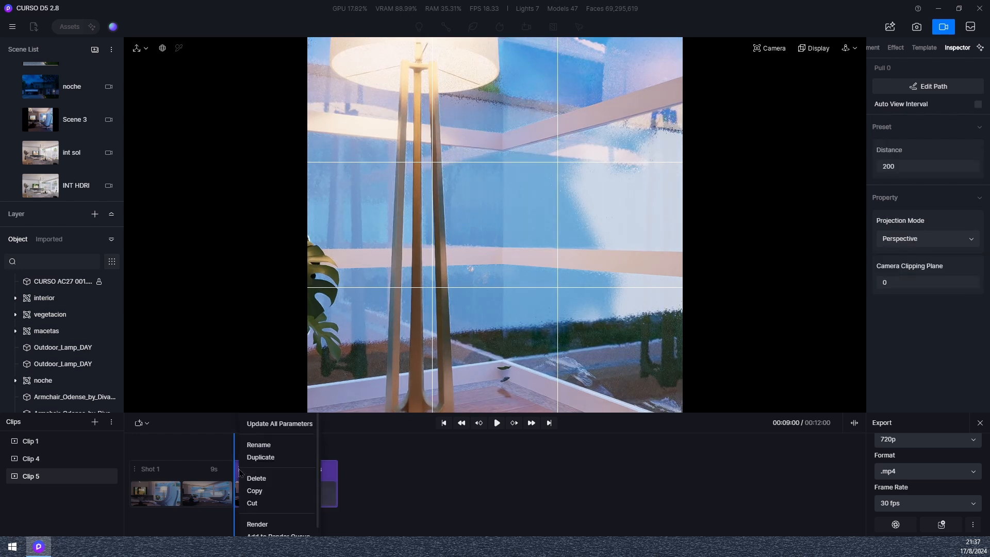
pyautogui.scroll(-1, 299, 505)
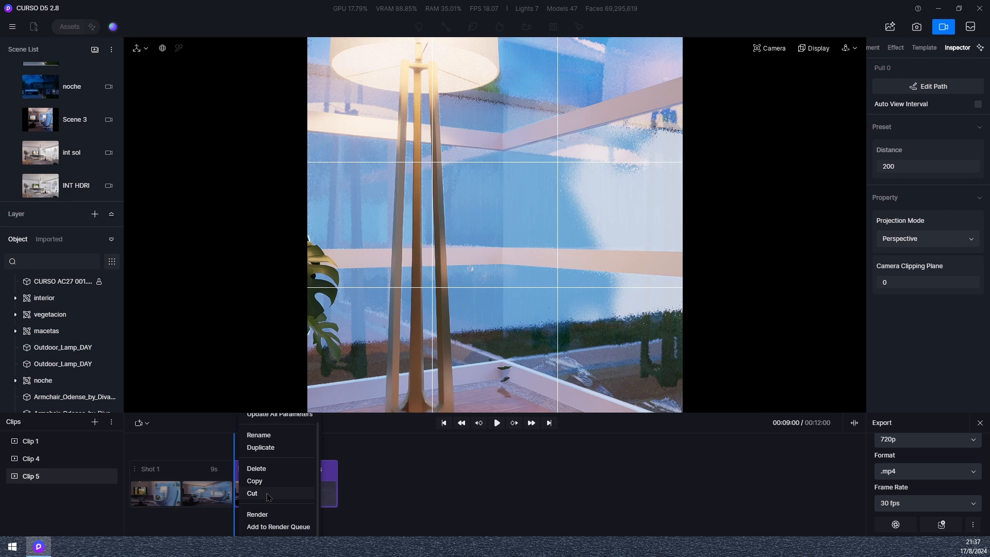
pyautogui.click(257, 469)
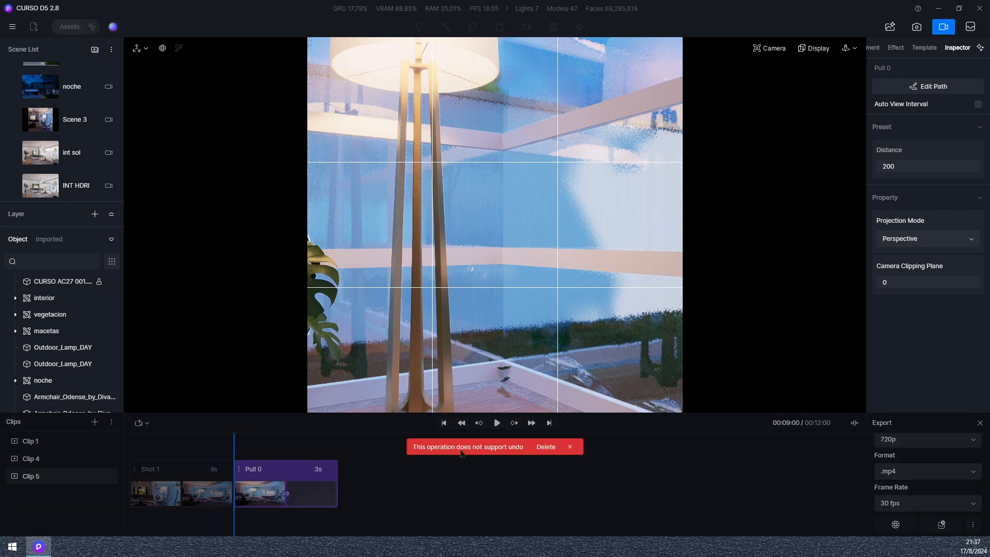
pyautogui.click(546, 452)
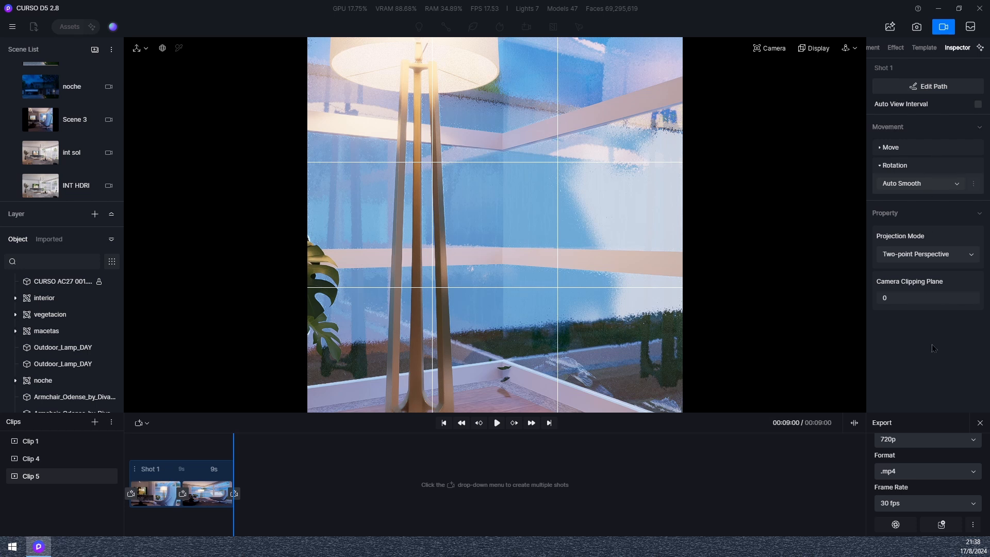
# Append a Slide Up template shot after Shot 1 and preview its camera movement.
pyautogui.click(934, 48)
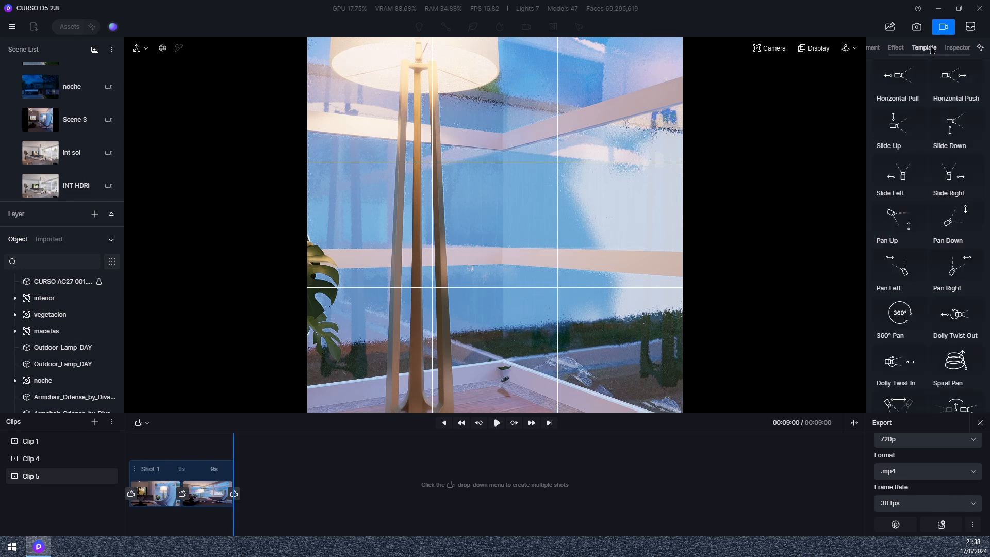
pyautogui.click(898, 129)
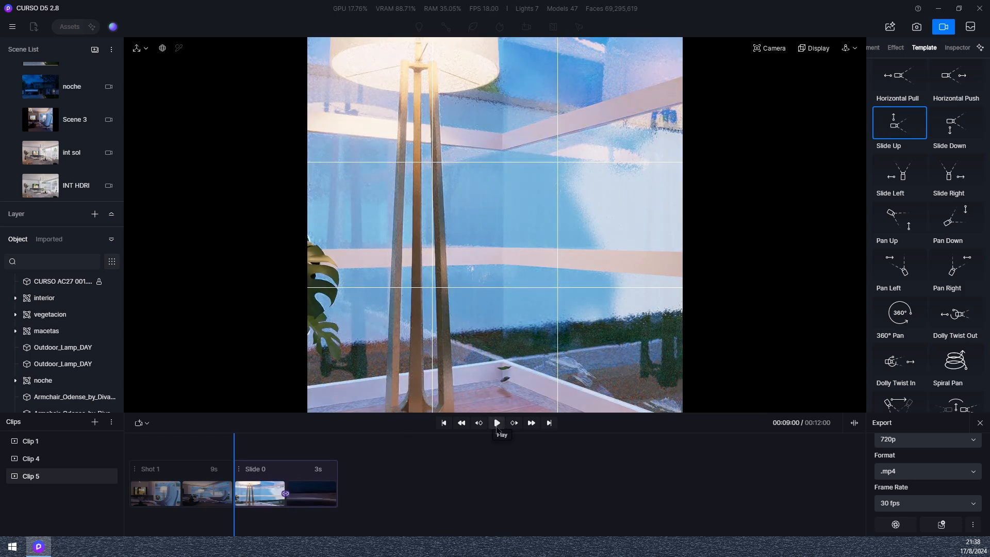
pyautogui.click(497, 424)
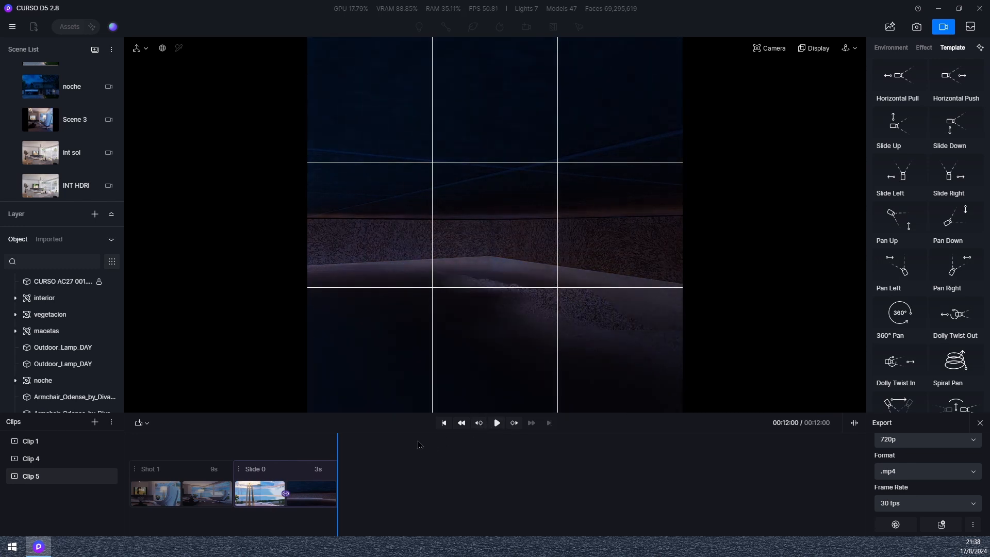
# Delete the Slide Up template shot from the clip.
pyautogui.click(282, 477)
pyautogui.rightClick(284, 474)
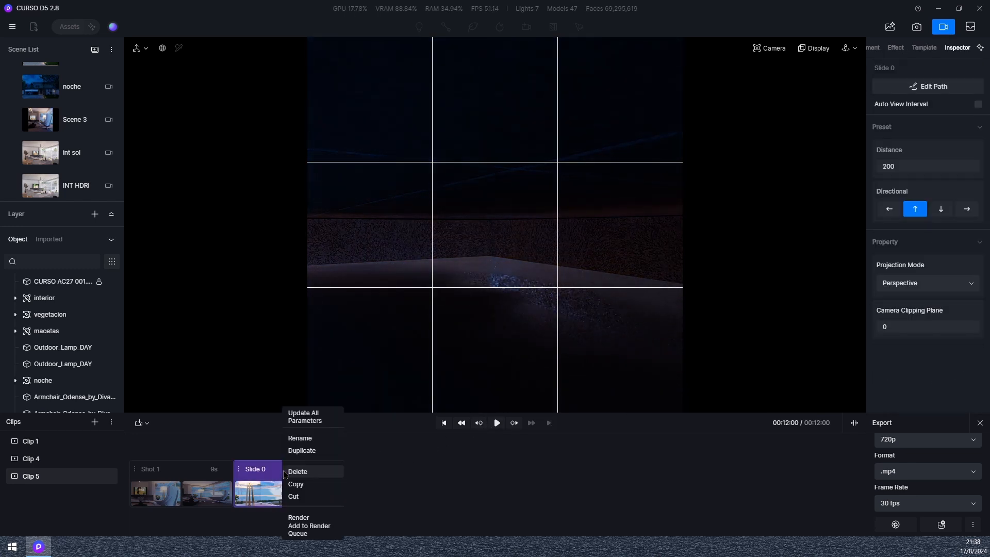
pyautogui.click(301, 472)
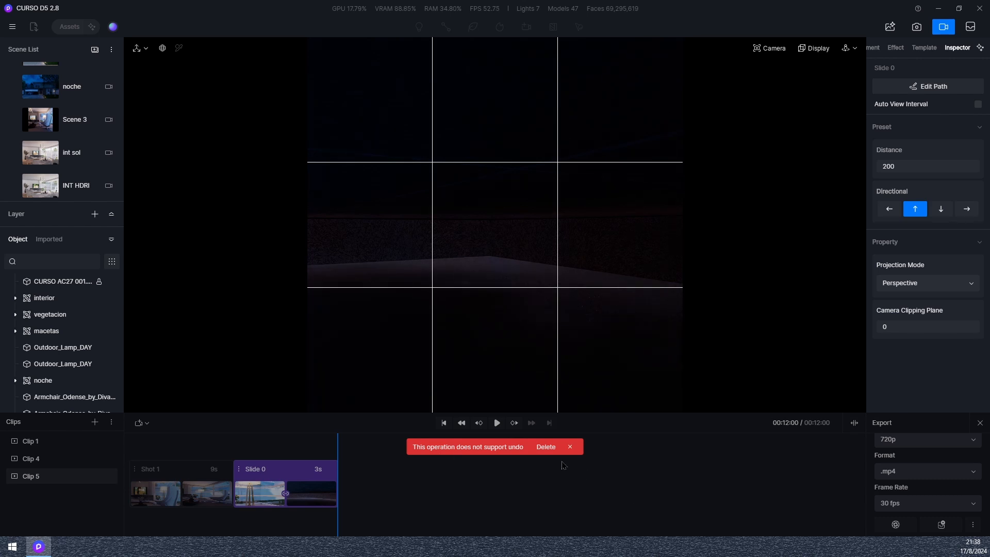
pyautogui.click(545, 448)
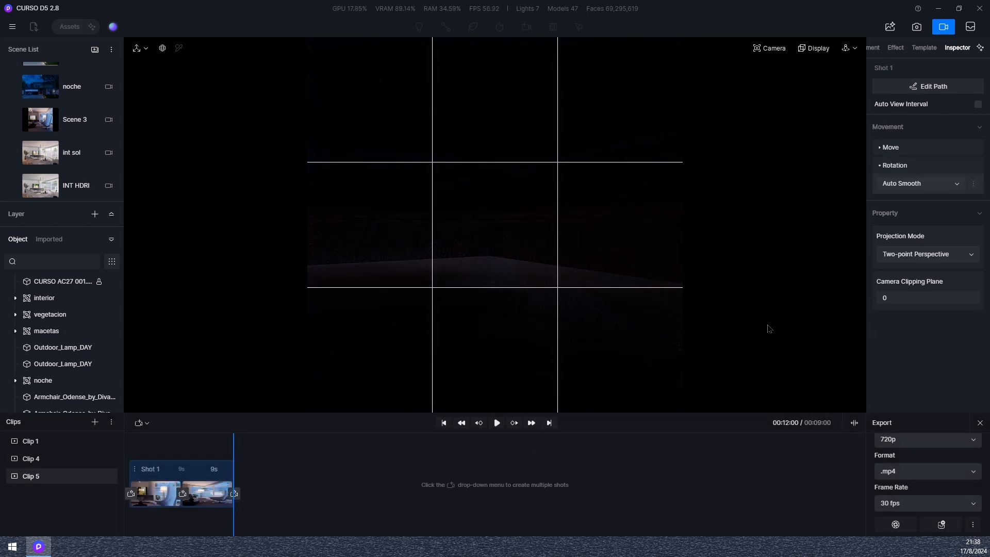
# Starting from Shot 1's end view, reframe the camera on the floor lamp and potted plant at the window corner.
pyautogui.click(201, 495)
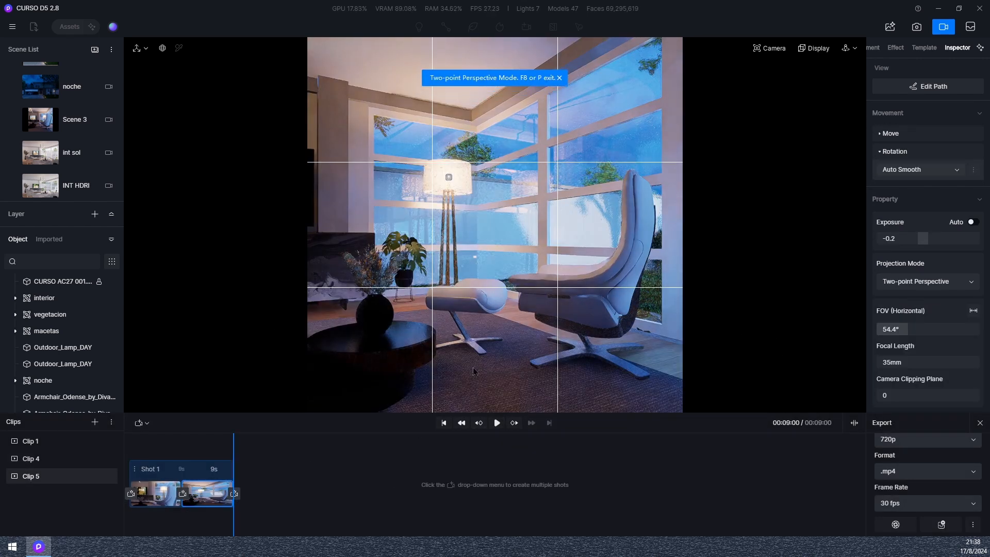
pyautogui.scroll(1, 408, 214)
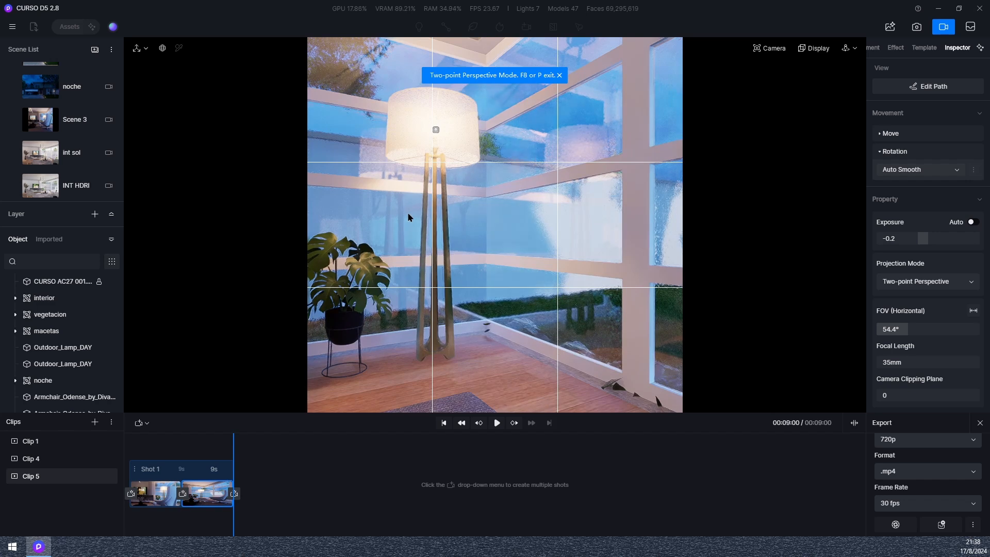
pyautogui.scroll(1, 408, 214)
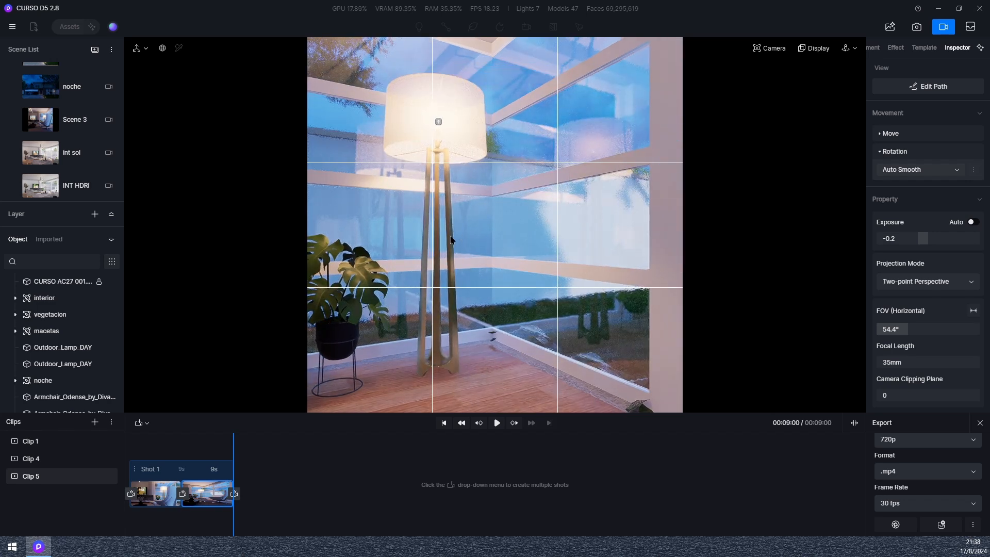
pyautogui.moveTo(451, 240); pyautogui.dragTo(533, 243, button='middle')
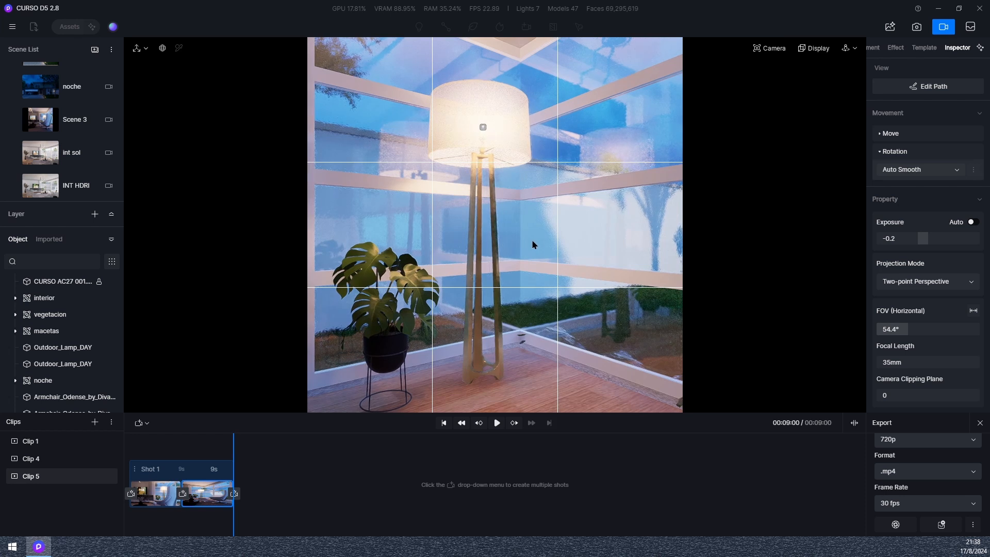
pyautogui.scroll(-2, 506, 240)
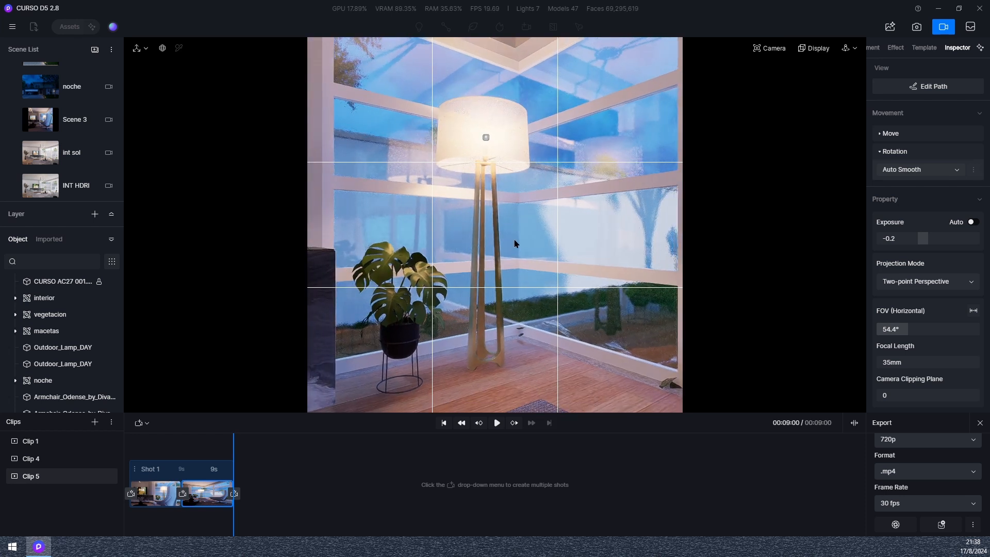
pyautogui.moveTo(508, 235)
pyautogui.mouseDown(button='middle')
pyautogui.moveTo(488, 241)
pyautogui.moveTo(499, 249)
pyautogui.mouseUp(button='middle')
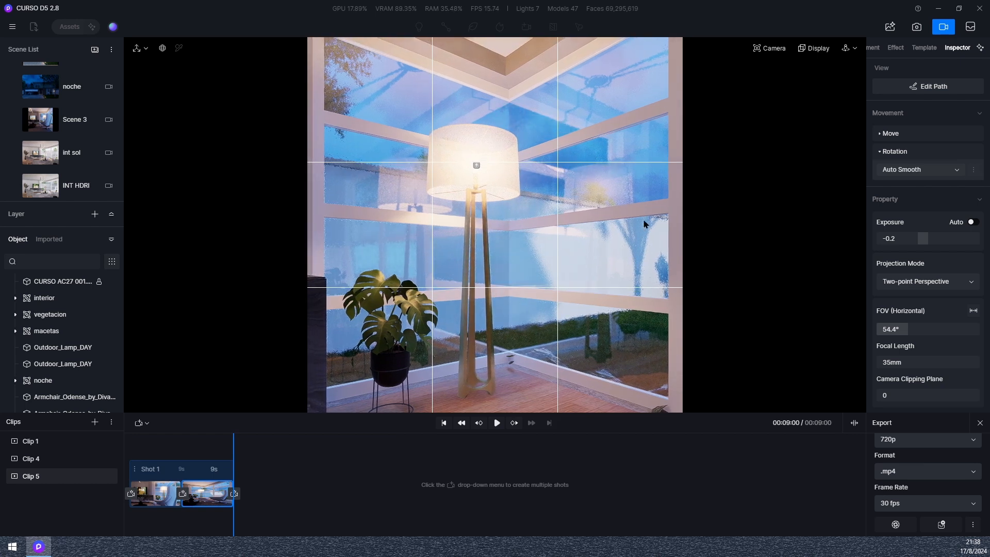
# Append a Horizontal Pull template shot from the floor lamp view after Shot 1 and set its duration to 9 s.
pyautogui.click(924, 48)
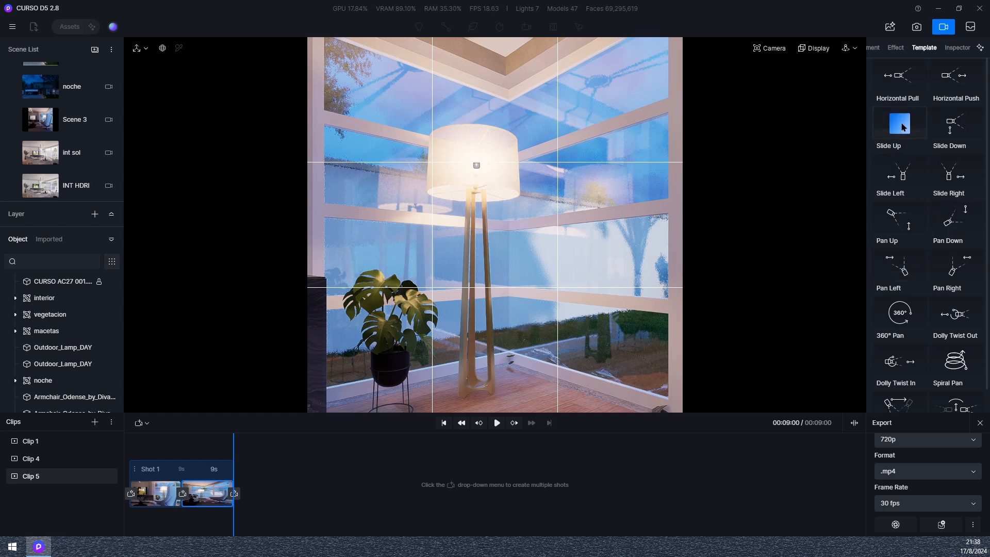
pyautogui.click(902, 77)
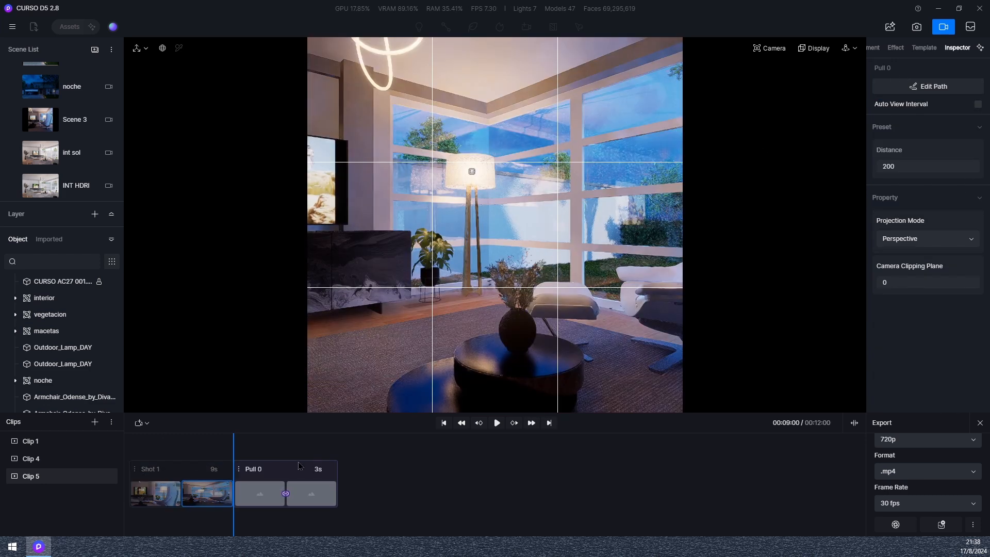
pyautogui.click(498, 424)
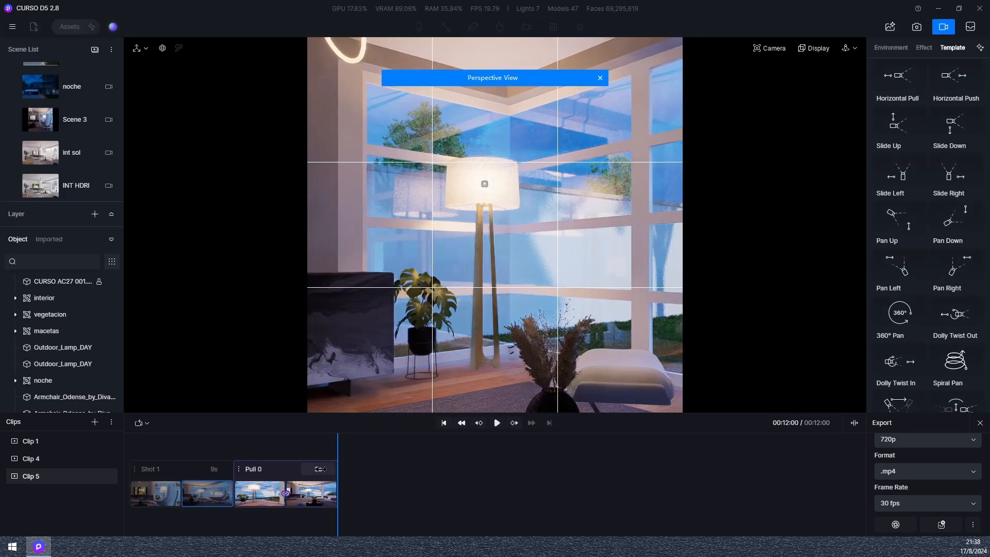
pyautogui.click(324, 469)
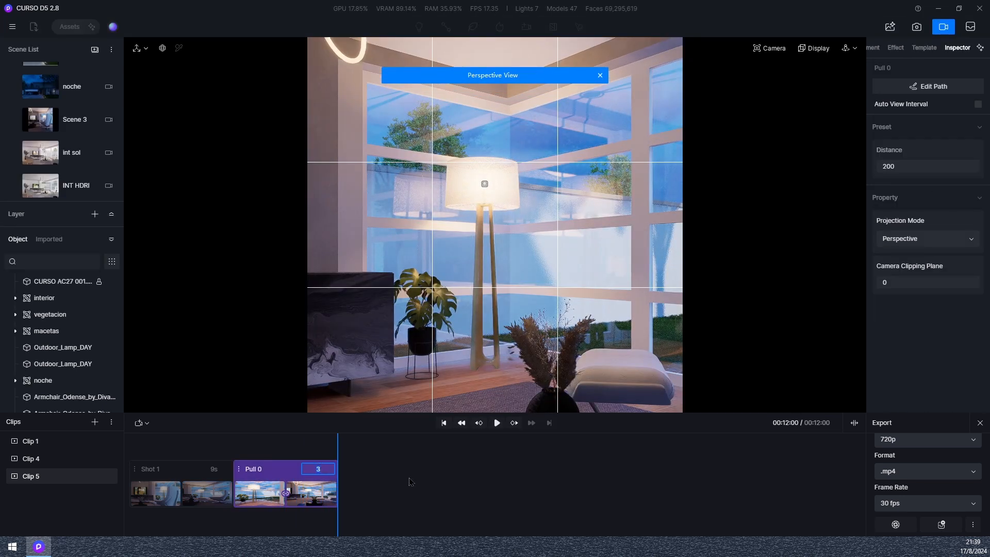
pyautogui.write('9')
pyautogui.press('Return')
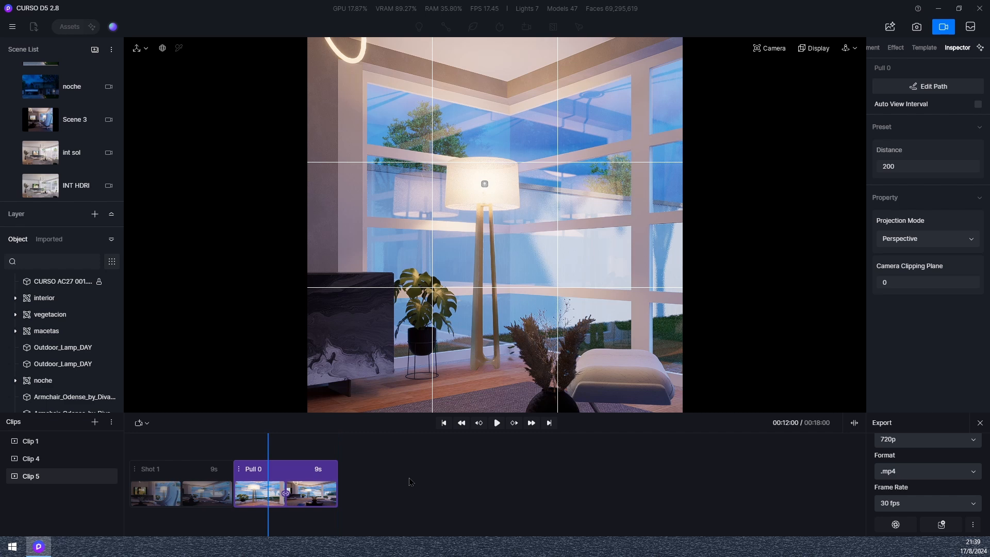
# Play the lengthened Pull shot and return the playhead to the start of Clip 5.
pyautogui.click(267, 453)
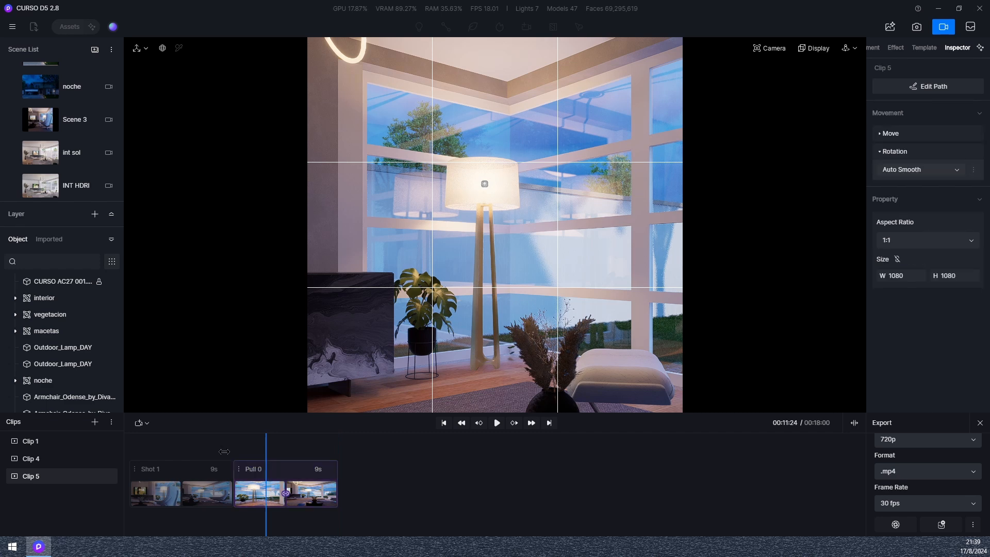
pyautogui.click(497, 422)
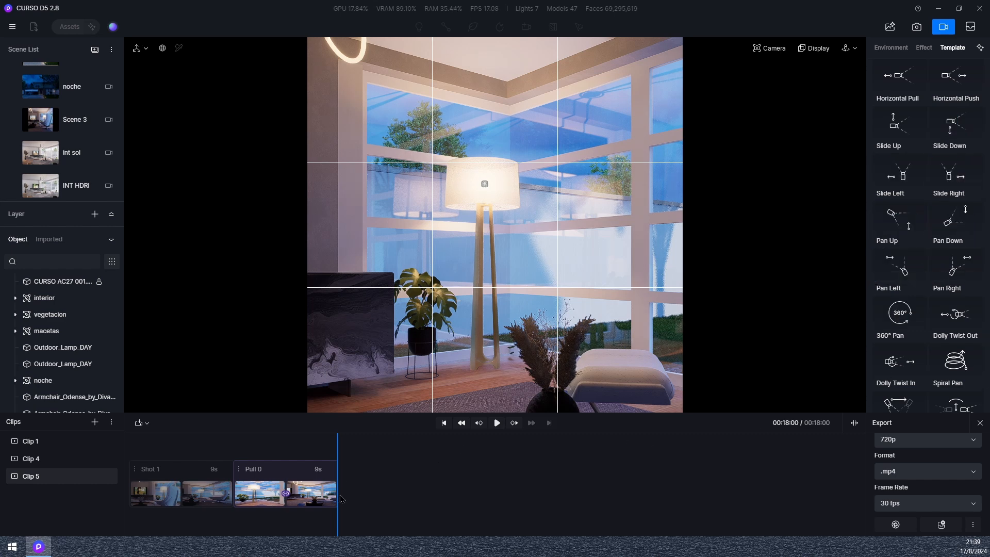
pyautogui.moveTo(338, 458); pyautogui.dragTo(88, 500)
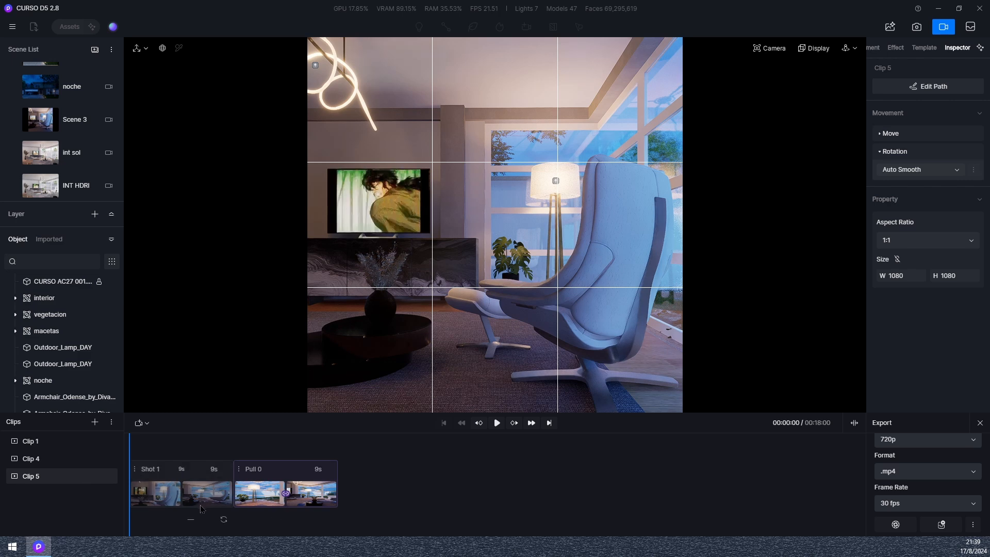
# Switch to Clip 4, preview its camera movement, and return the playhead to its start.
pyautogui.doubleClick(31, 459)
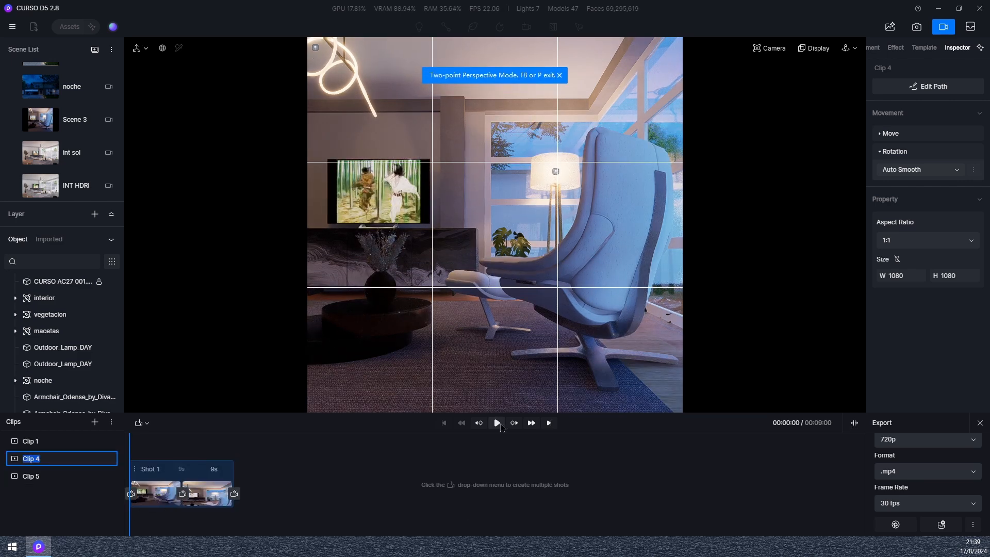
pyautogui.click(500, 426)
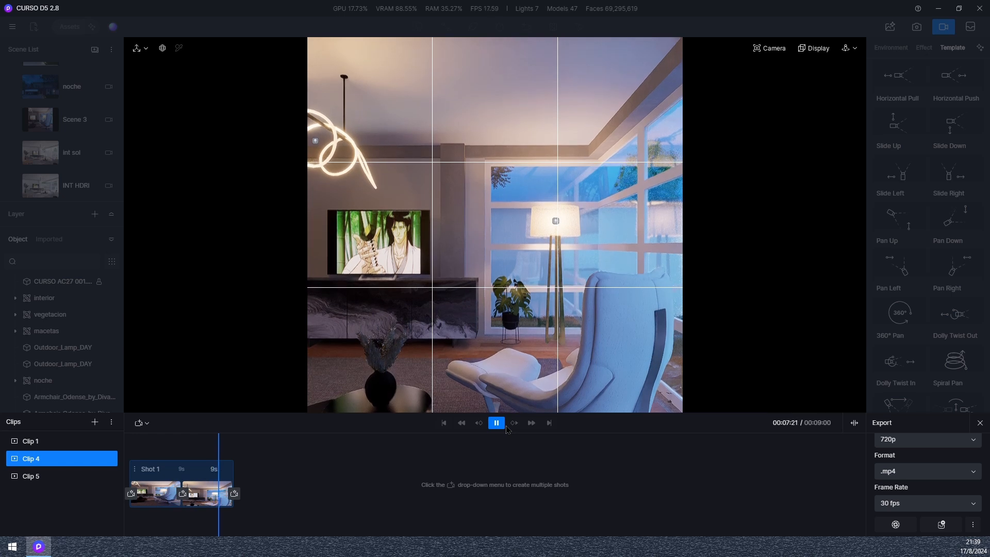
pyautogui.click(57, 459)
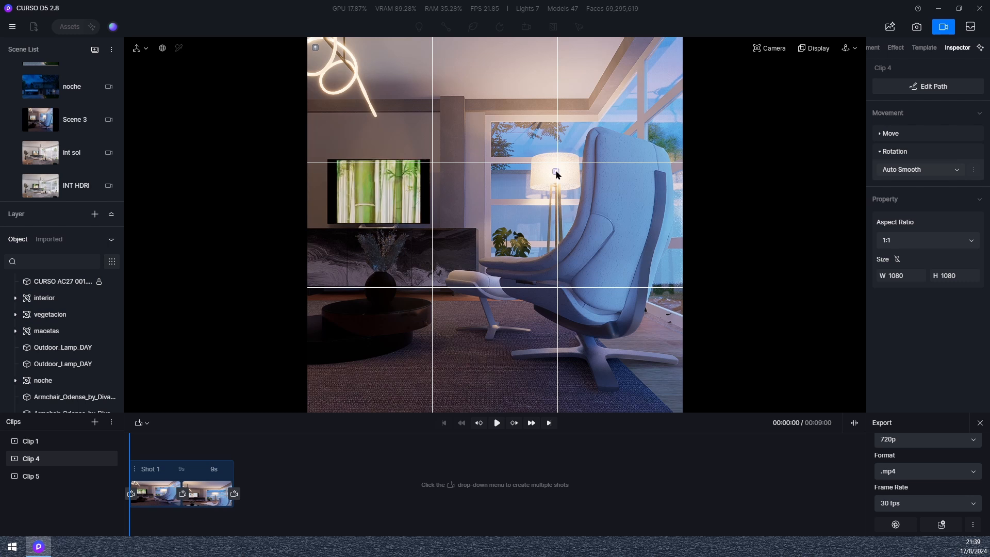
# Select the Point Light inside the floor lamp, within the noche group.
pyautogui.click(557, 174)
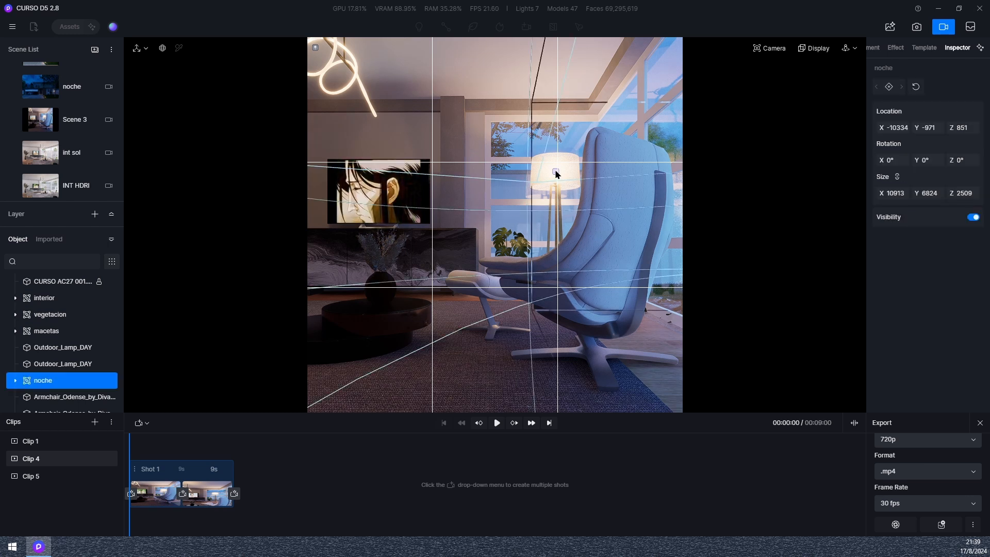
pyautogui.doubleClick(557, 174)
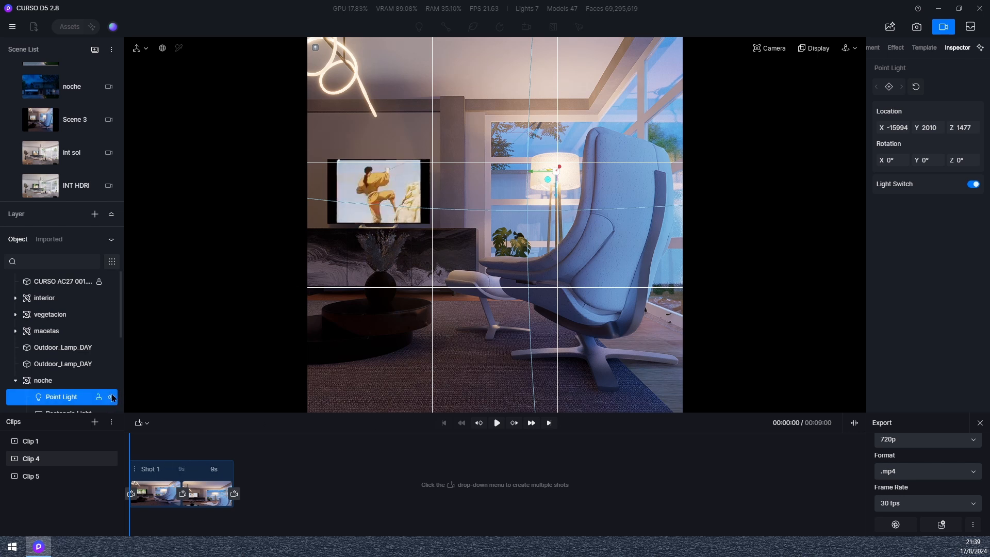
pyautogui.click(111, 398)
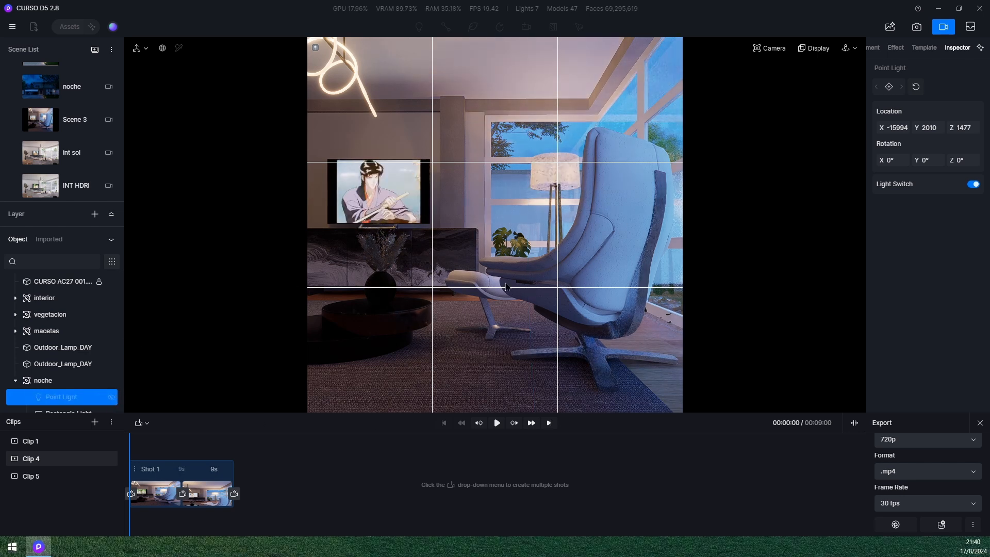
pyautogui.click(889, 86)
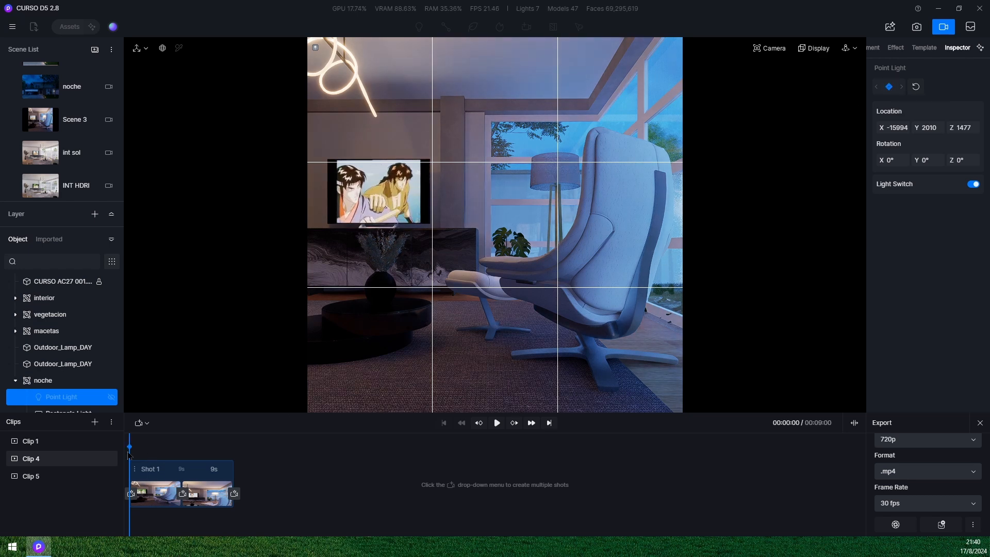
pyautogui.moveTo(132, 456); pyautogui.dragTo(178, 457)
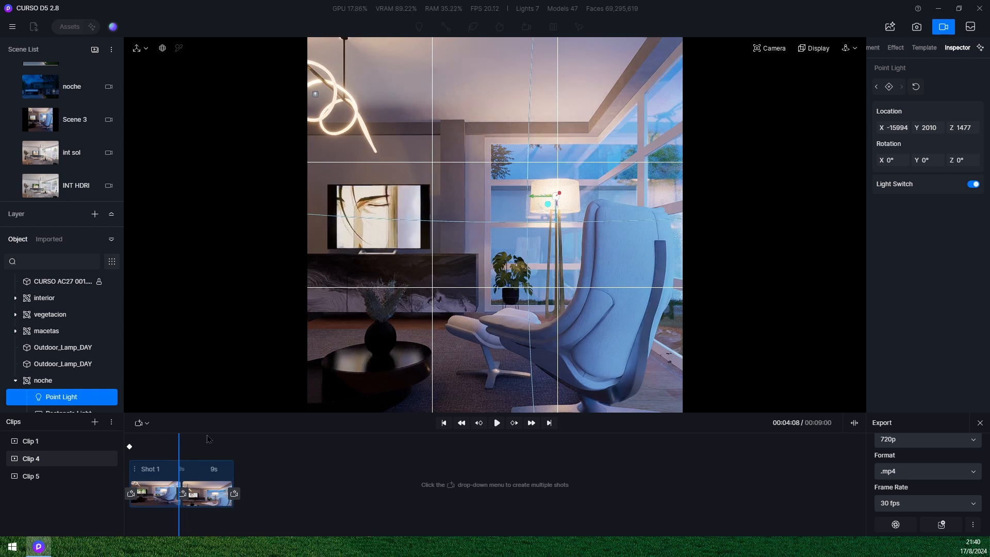
pyautogui.click(890, 86)
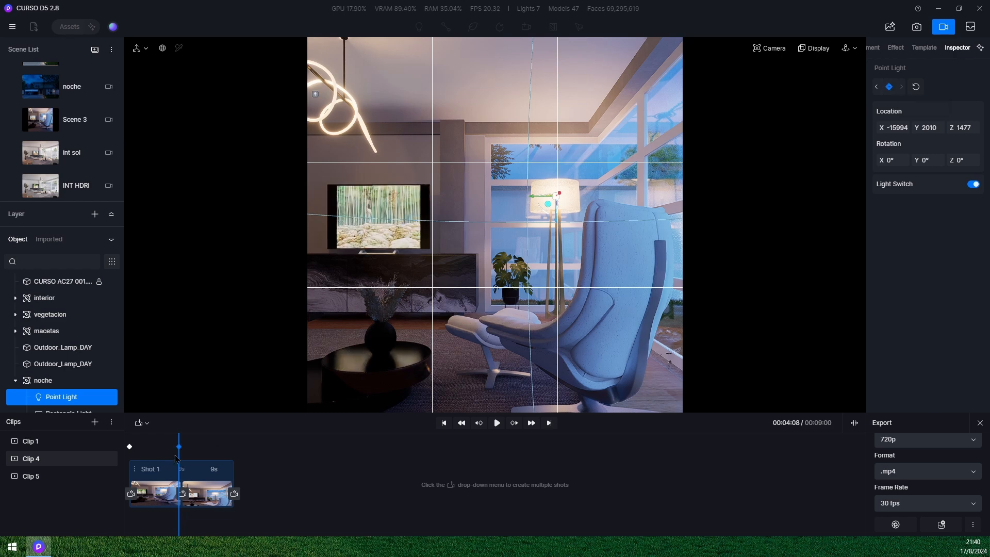
pyautogui.moveTo(177, 454); pyautogui.dragTo(129, 454)
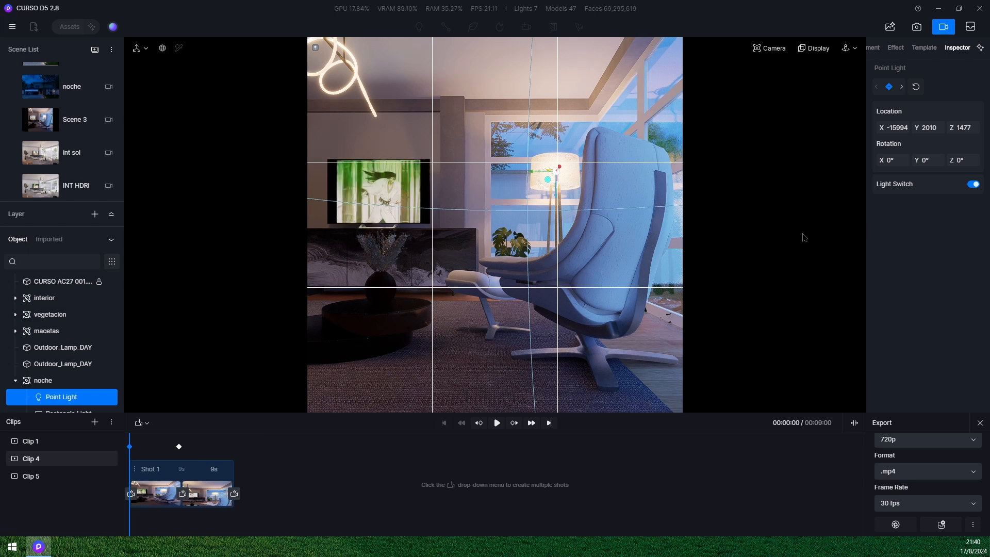
pyautogui.click(972, 186)
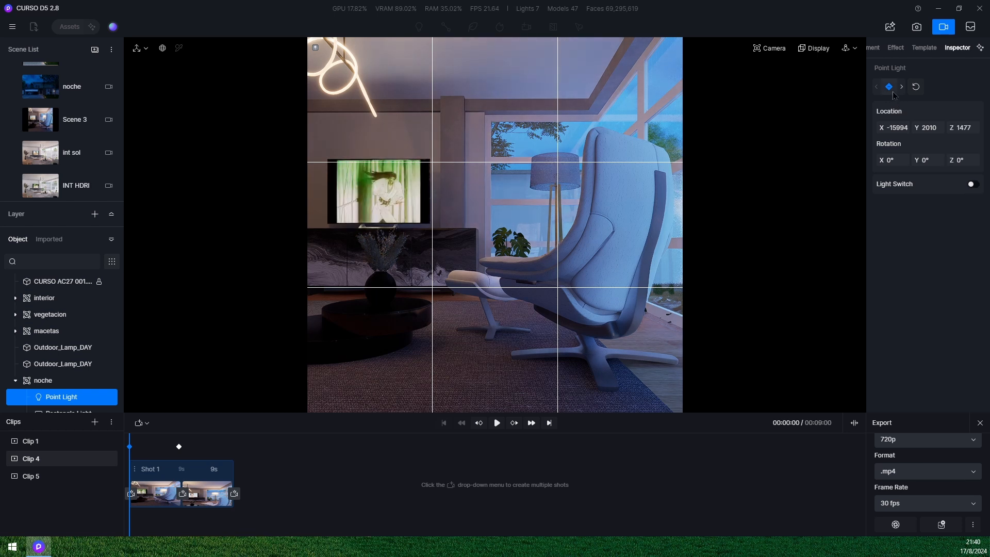
pyautogui.click(917, 88)
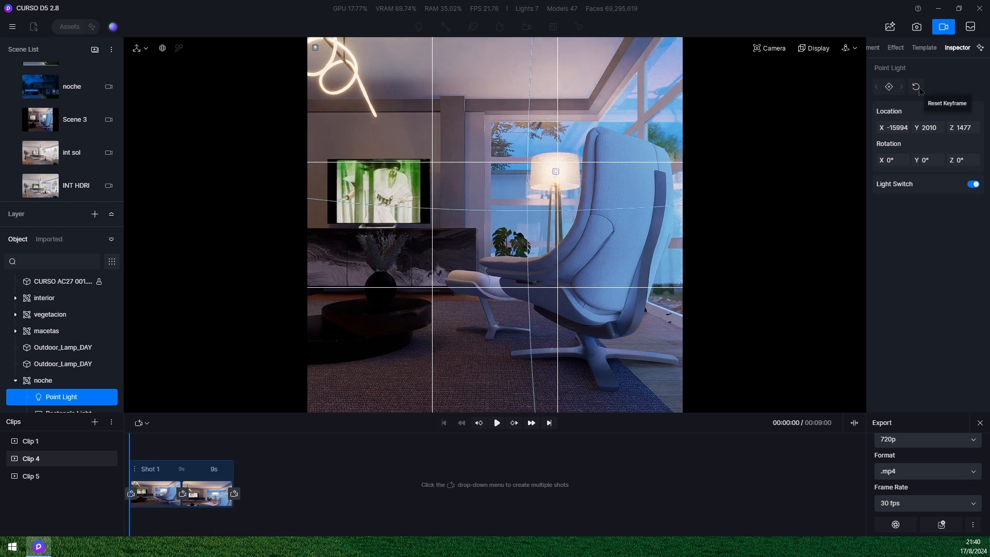
# Keyframe the floor lamp's Point Light with its Light Switch off at 00:00:00 and on at 00:04:18.
pyautogui.click(973, 186)
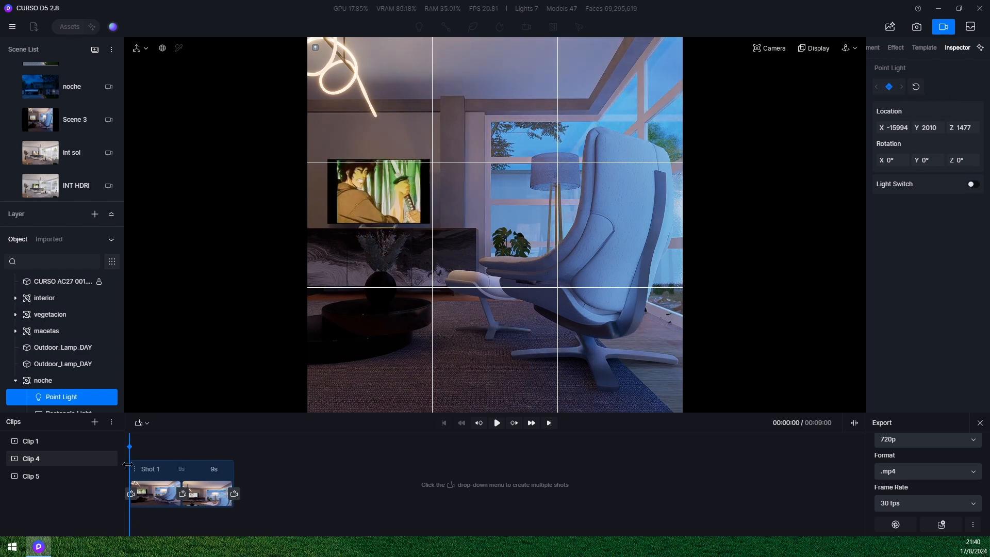
pyautogui.moveTo(130, 466); pyautogui.dragTo(190, 474)
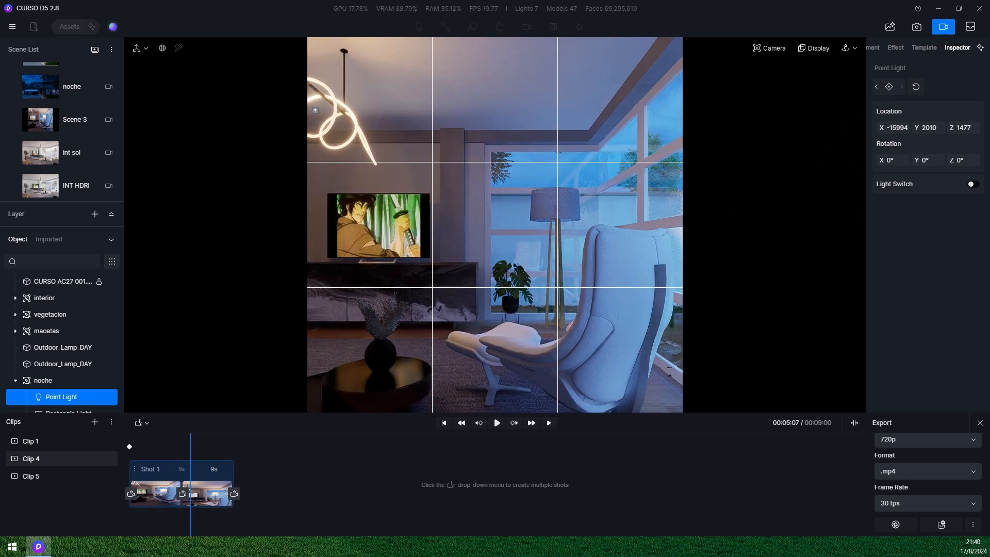
pyautogui.moveTo(190, 447); pyautogui.dragTo(182, 442)
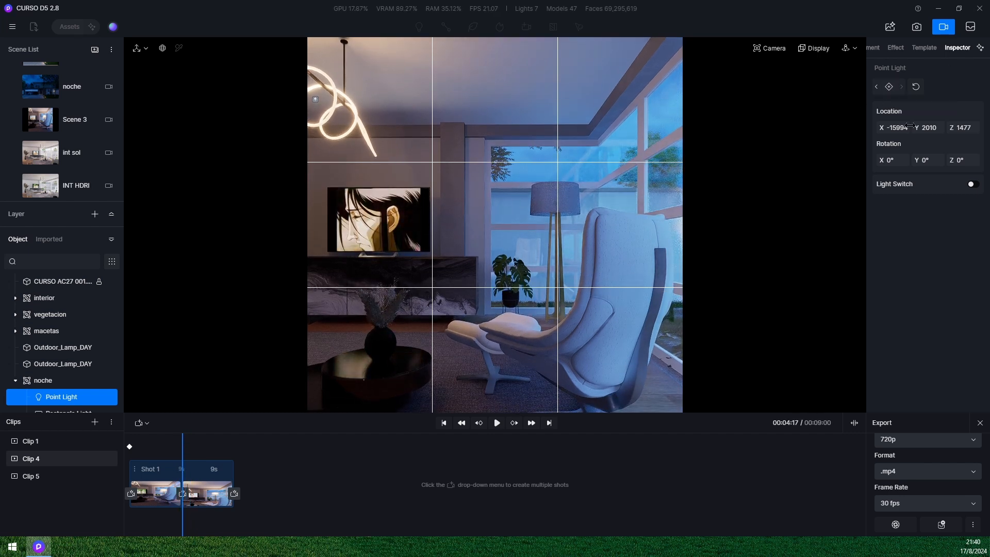
pyautogui.click(972, 185)
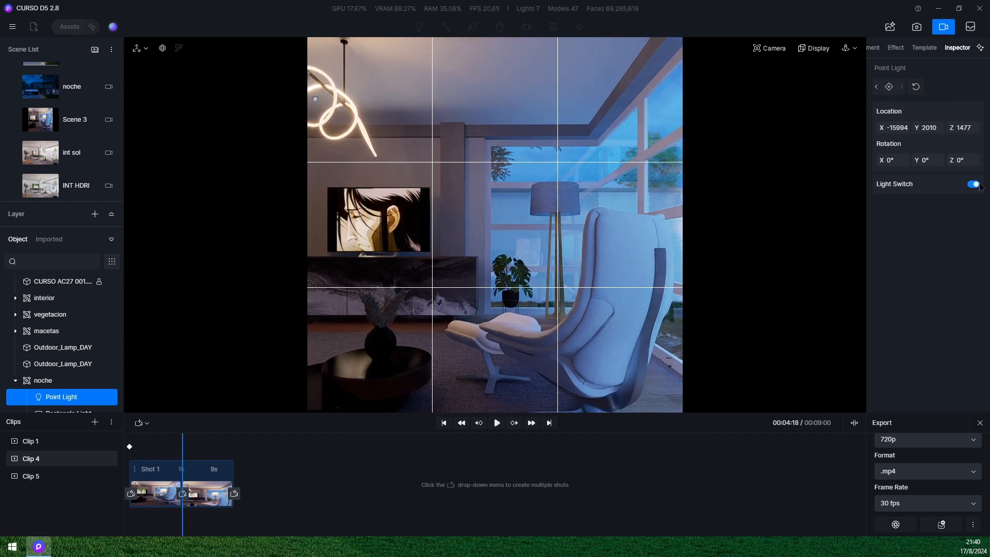
pyautogui.click(891, 89)
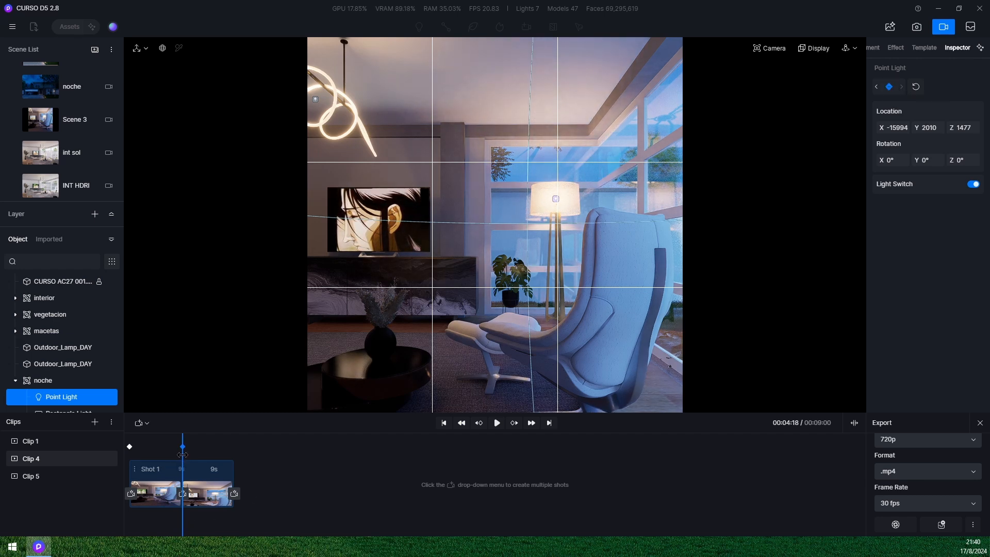
# Play Clip 4 from the beginning to preview the lamp switching on, and return the playhead to its start.
pyautogui.moveTo(182, 455); pyautogui.dragTo(129, 455)
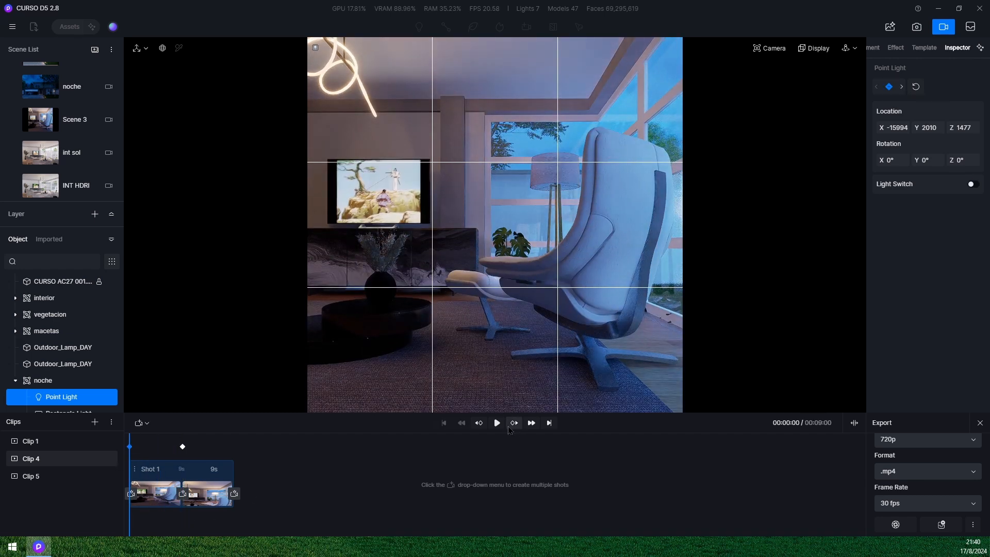
pyautogui.click(496, 425)
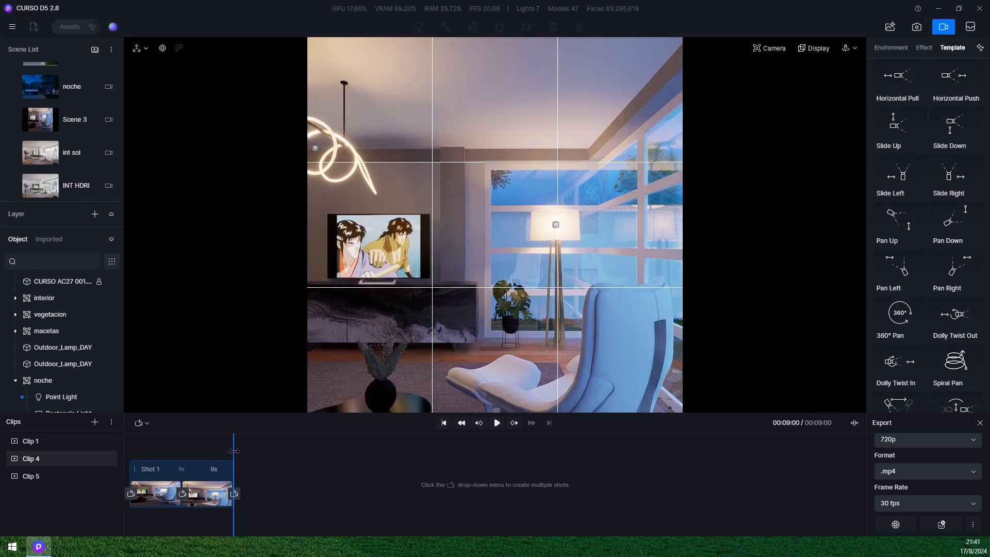
pyautogui.click(31, 459)
# Keyframe the INDOOR_PLANTS_15 plant by the window at floor level at 00:09:00 and raised to Z 2841 at 00:00:00.
pyautogui.click(517, 250)
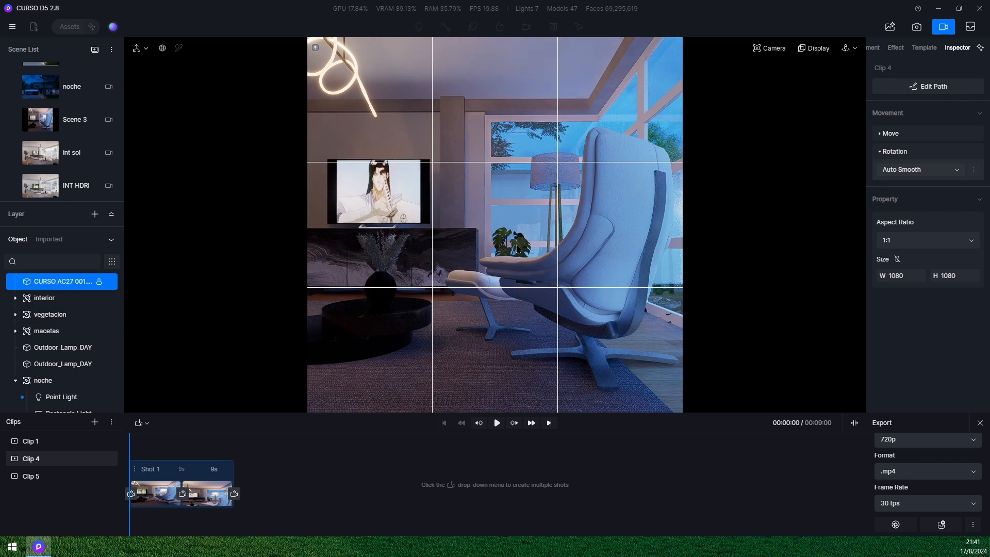
pyautogui.click(506, 235)
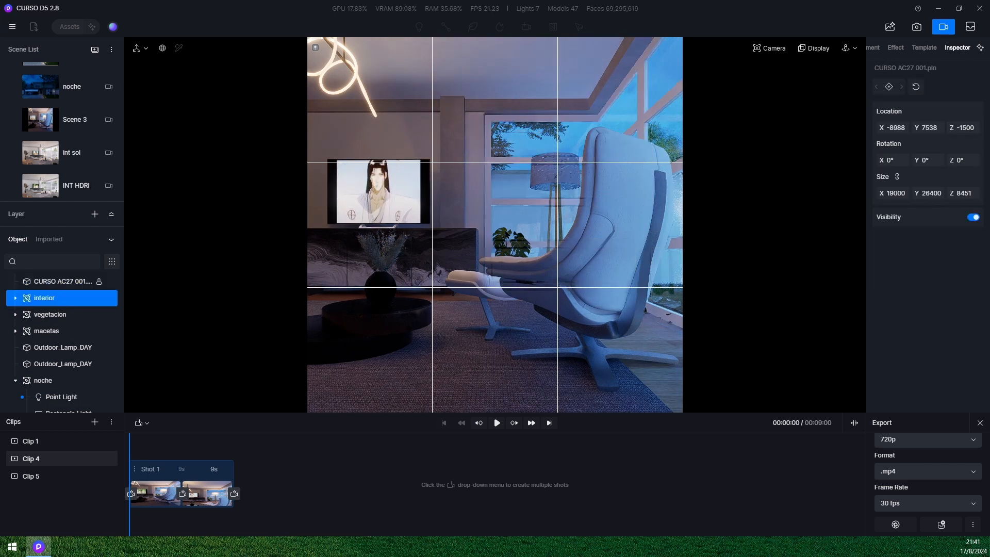
pyautogui.doubleClick(506, 236)
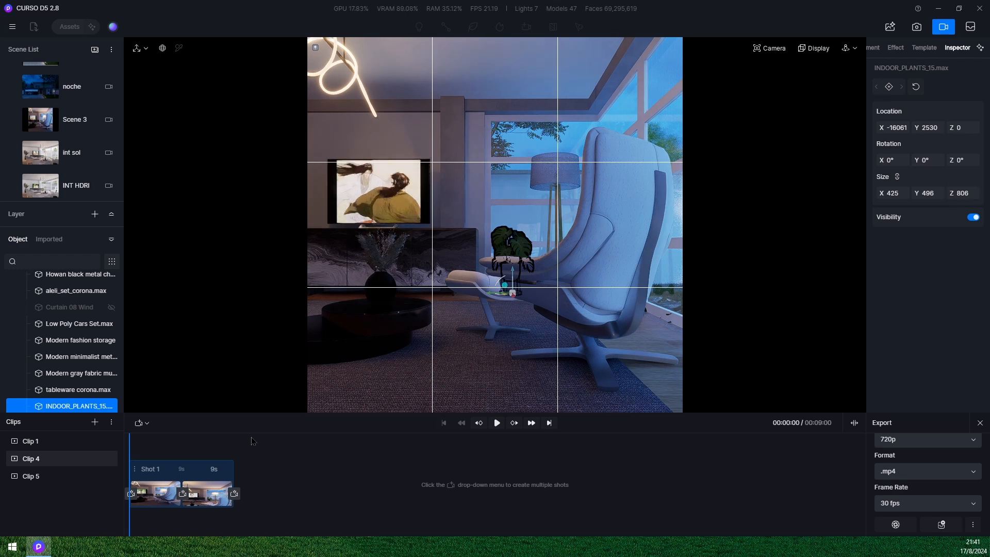
pyautogui.moveTo(130, 448); pyautogui.dragTo(233, 448)
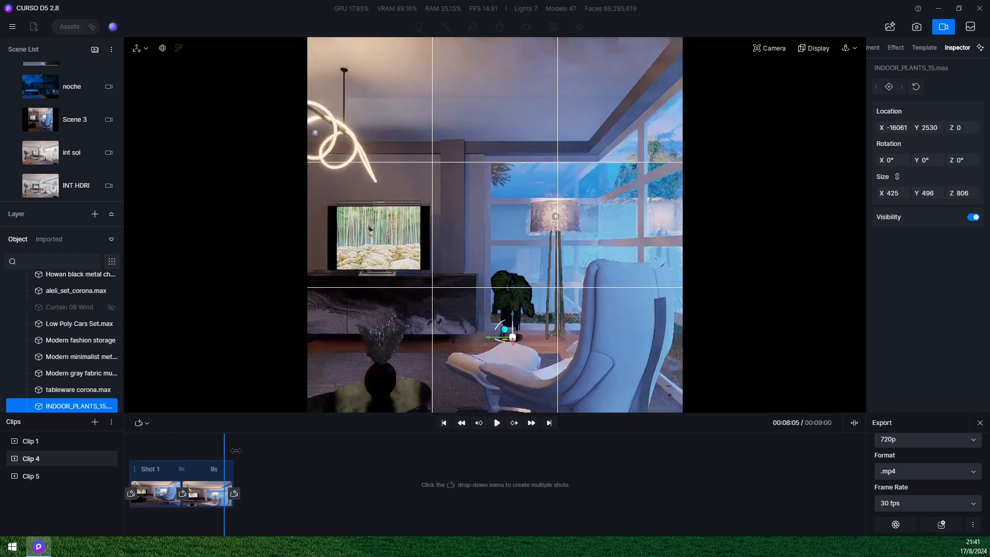
pyautogui.click(890, 86)
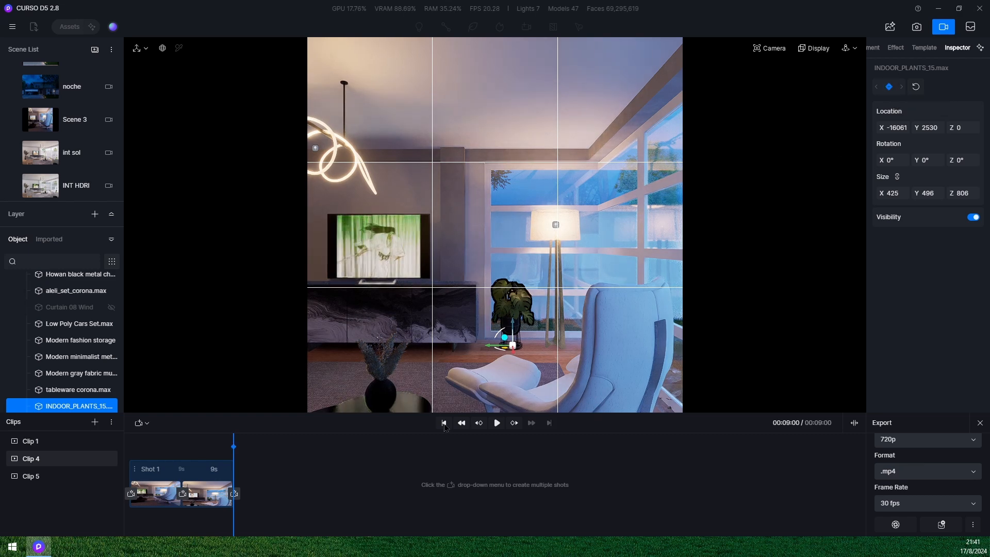
pyautogui.moveTo(233, 464); pyautogui.dragTo(130, 465)
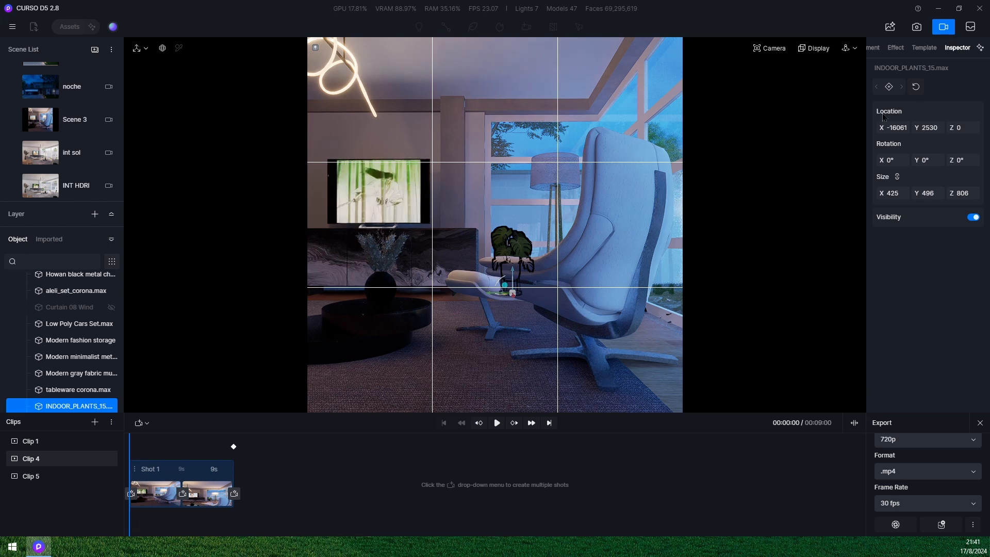
pyautogui.moveTo(513, 271); pyautogui.dragTo(527, 19)
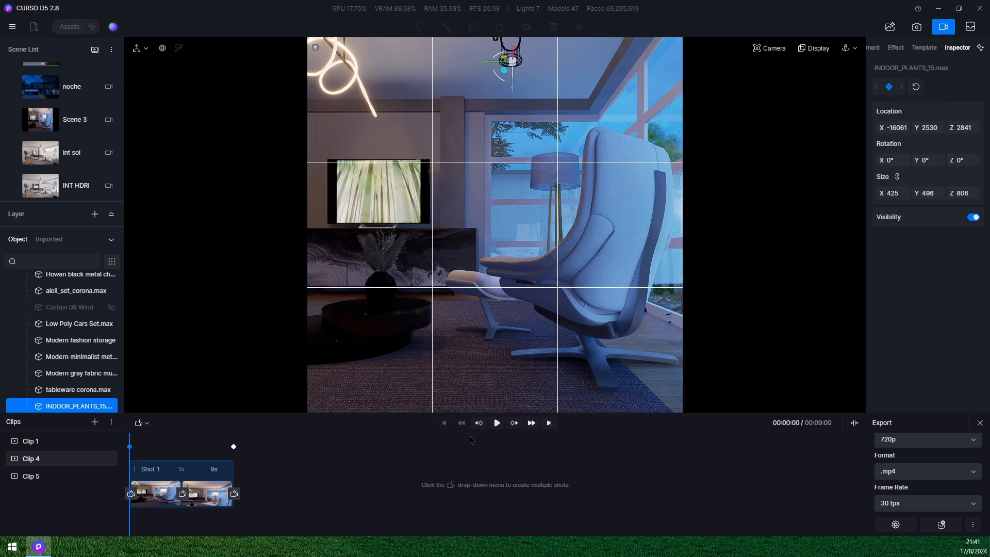
# Preview the plant's movement in Clip 4, and clear the plant's keyframes with the playhead returned to the start.
pyautogui.click(497, 424)
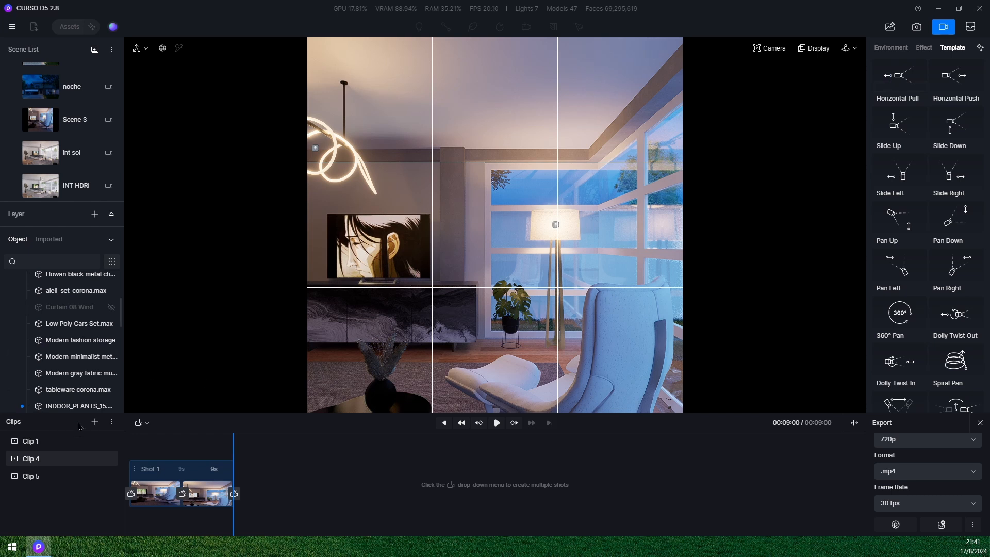
pyautogui.click(65, 407)
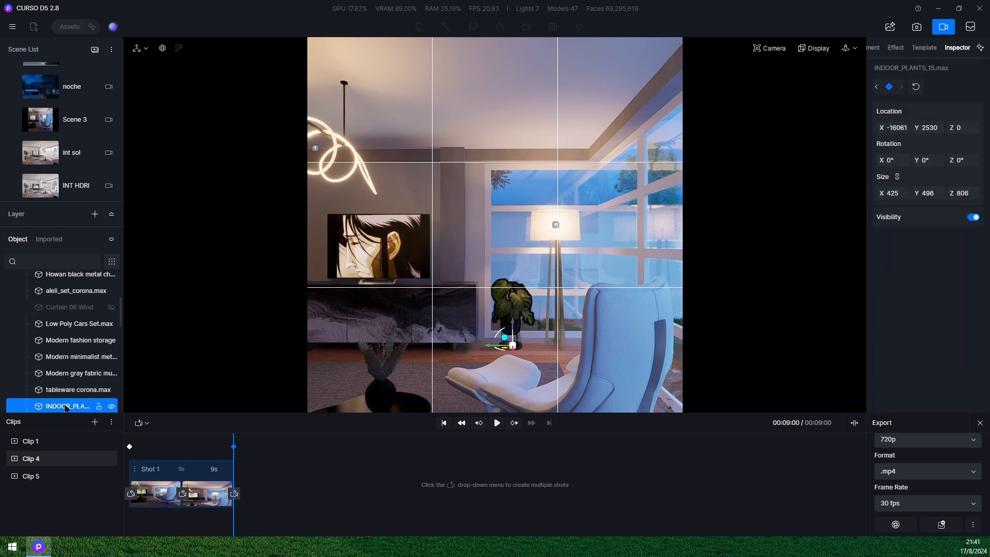
pyautogui.click(916, 87)
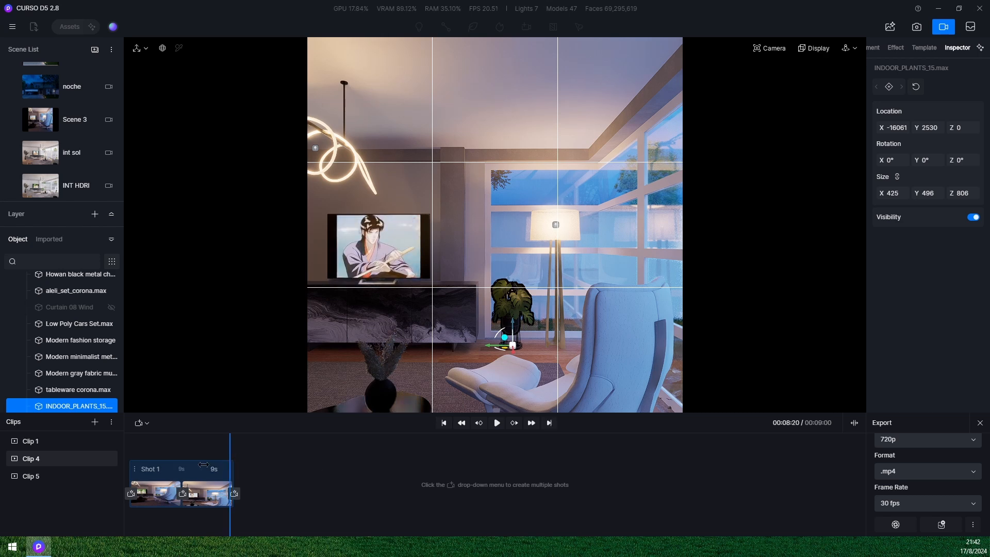
pyautogui.moveTo(235, 454); pyautogui.dragTo(130, 471)
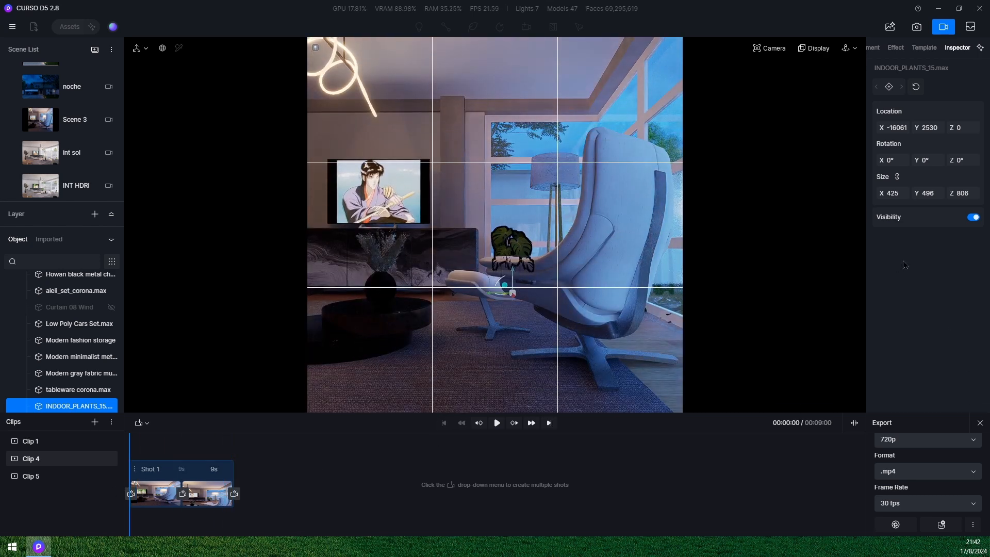
# Examine the LUT, post-processing and style effect settings available for Clip 4's first view.
pyautogui.click(924, 48)
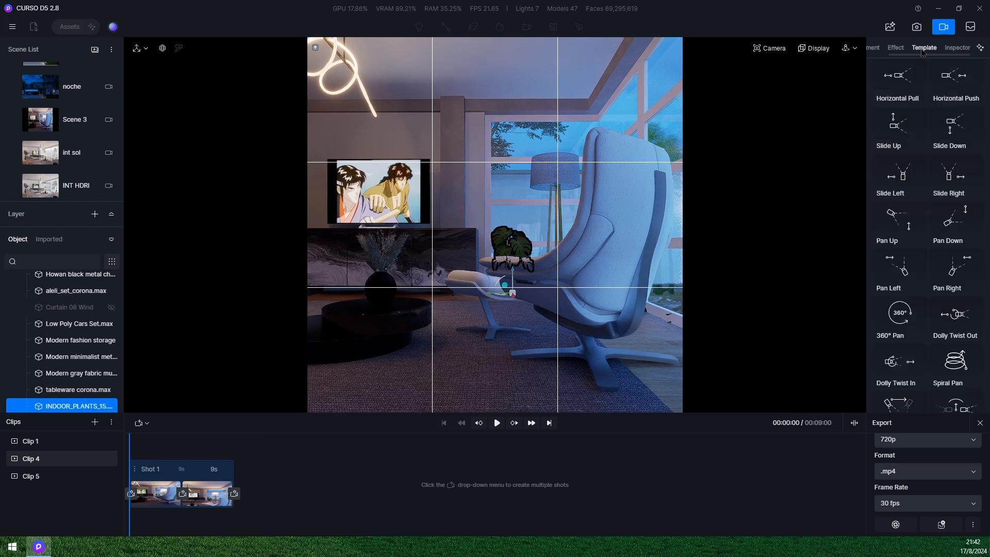
pyautogui.click(958, 48)
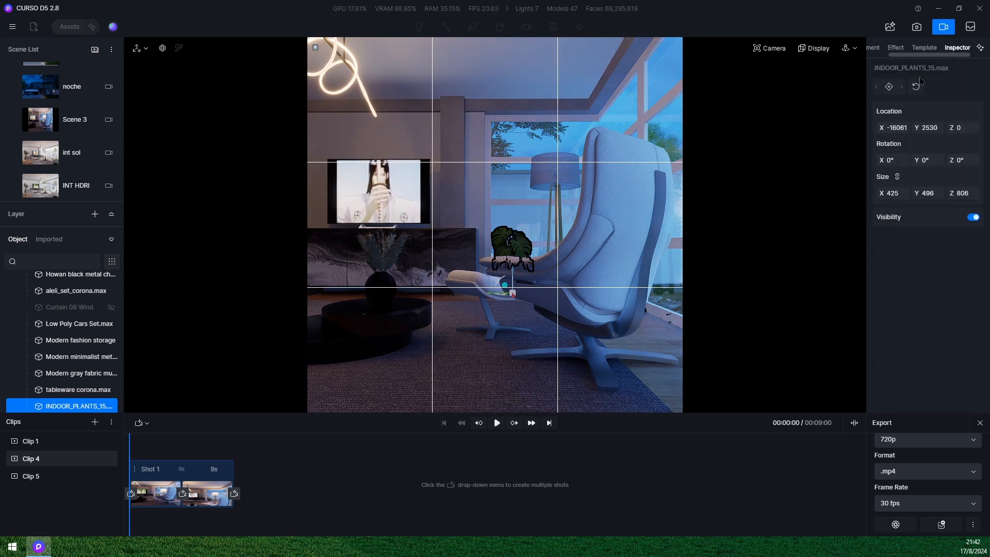
pyautogui.click(896, 48)
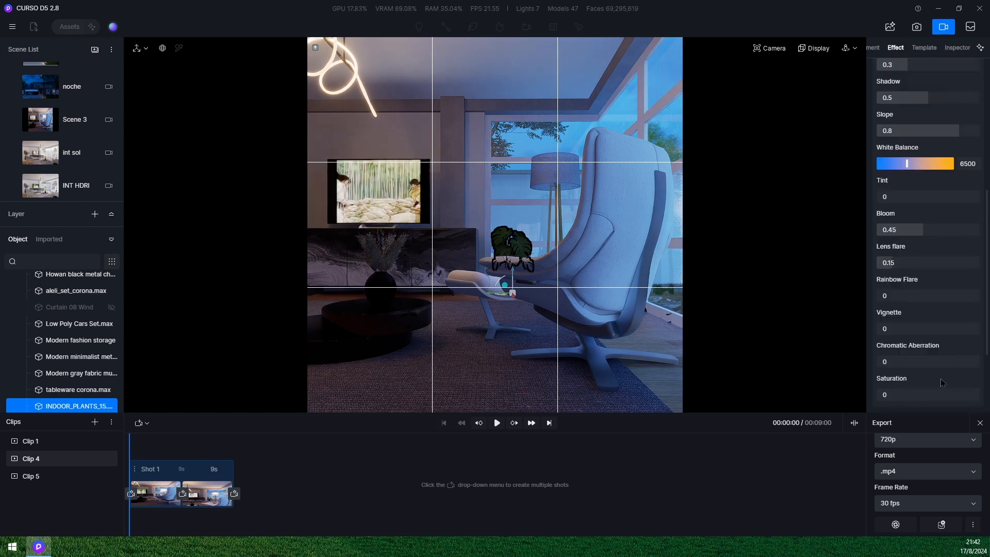
pyautogui.scroll(-1, 945, 376)
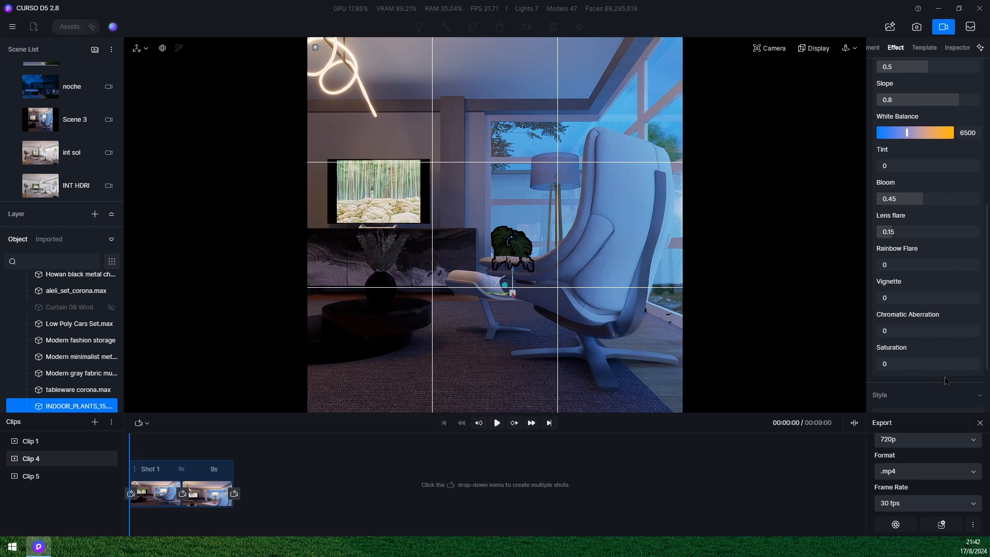
pyautogui.click(166, 499)
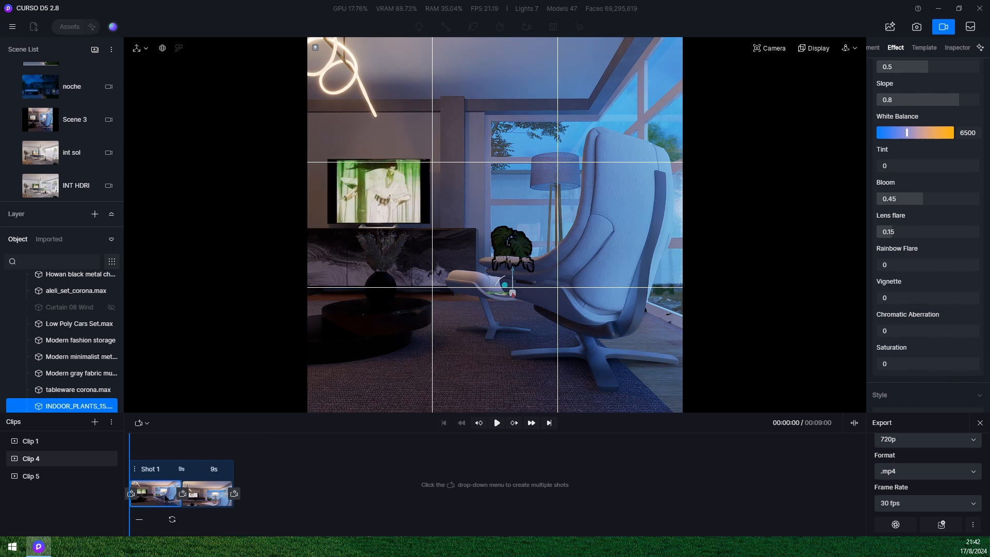
pyautogui.click(896, 47)
pyautogui.scroll(-2, 933, 317)
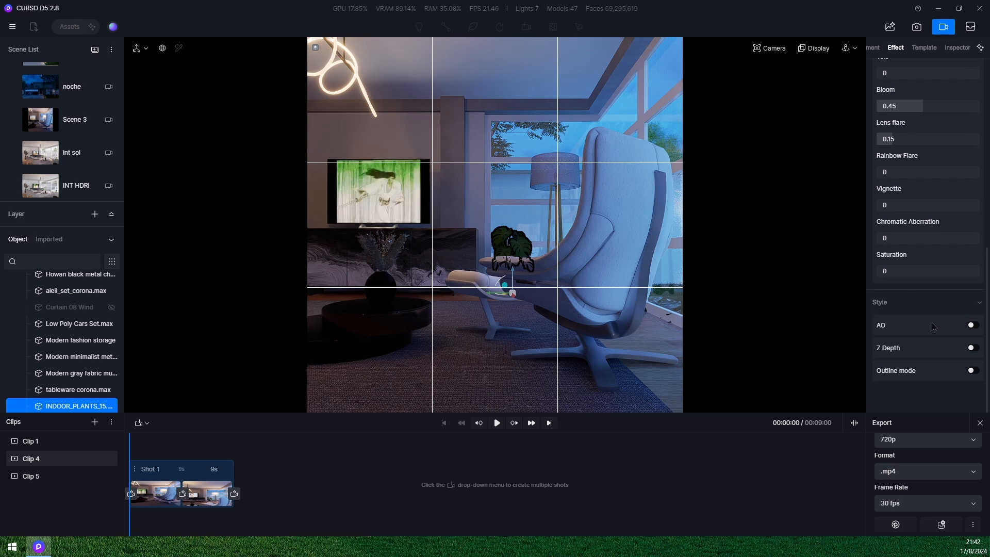
pyautogui.scroll(1, 935, 325)
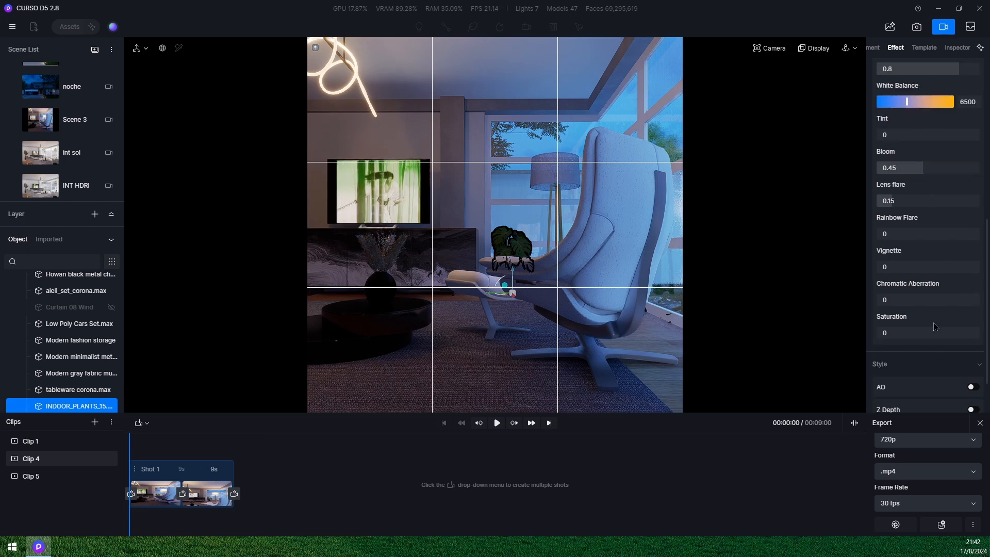
pyautogui.scroll(8, 929, 285)
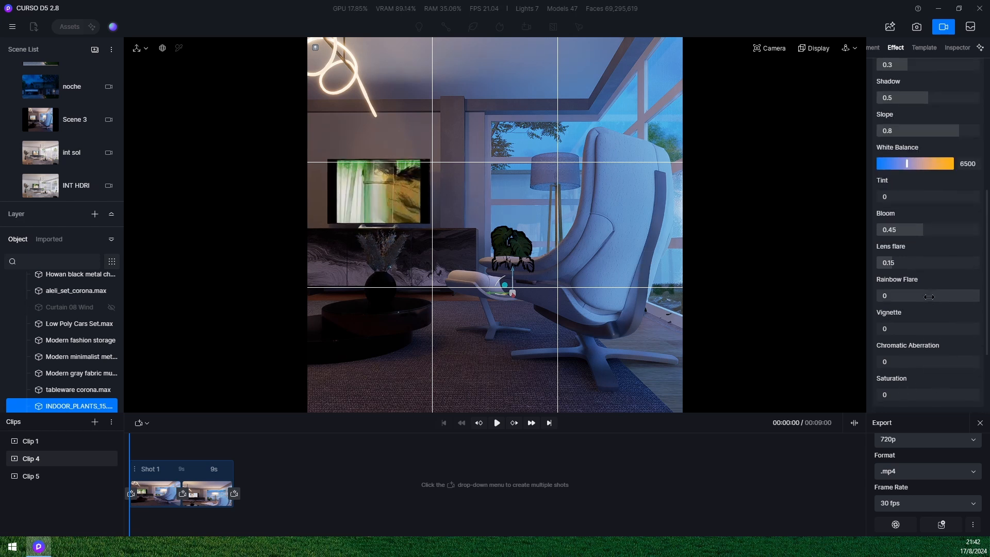
pyautogui.scroll(2, 931, 279)
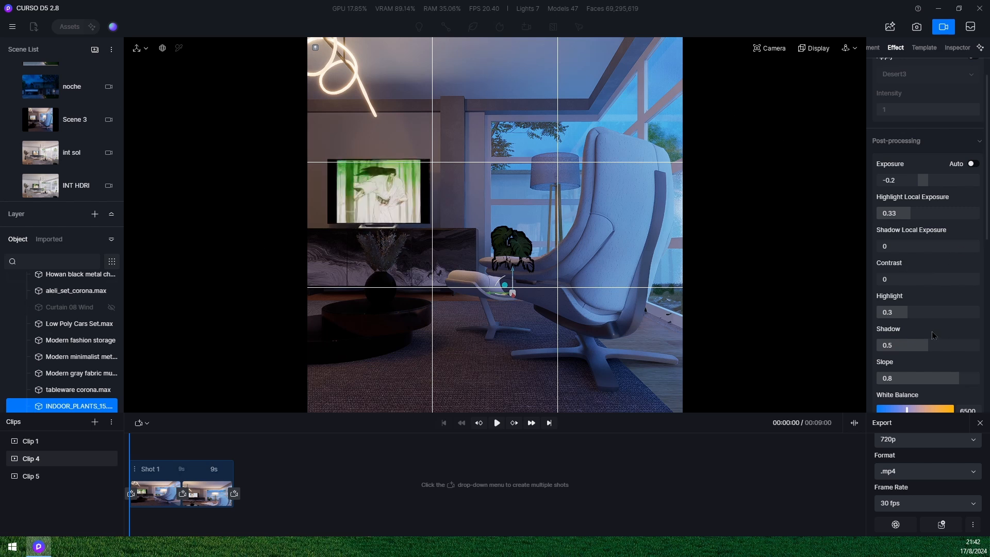
pyautogui.scroll(1, 975, 83)
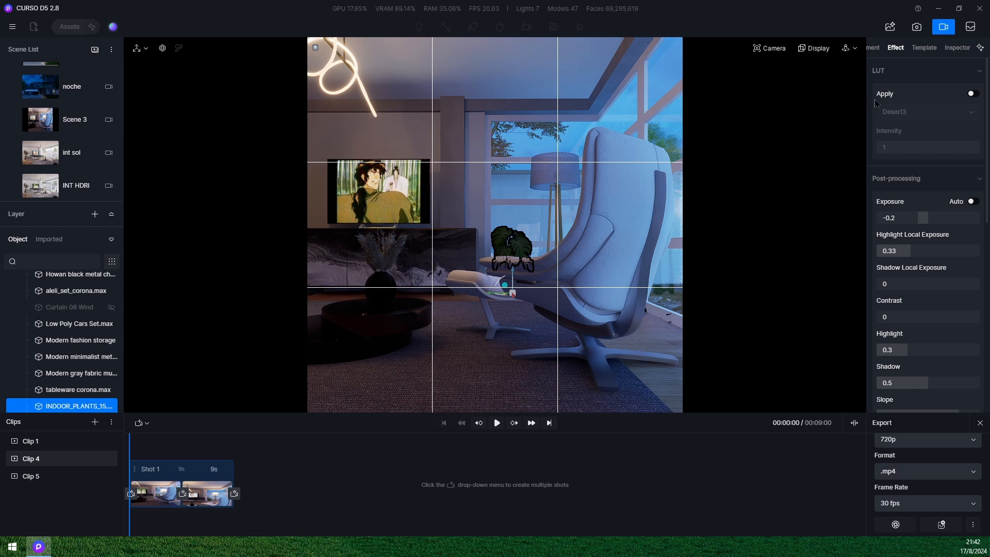
# Update Clip 4's first view with a precipitation strength of 0.7 and a puddle value of 0.79.
pyautogui.click(877, 49)
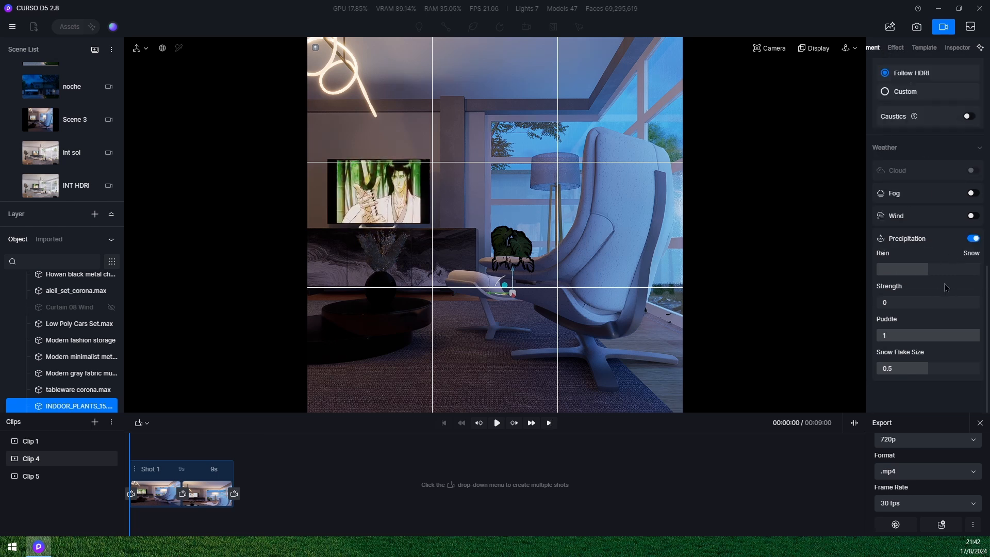
pyautogui.moveTo(958, 337); pyautogui.dragTo(957, 338)
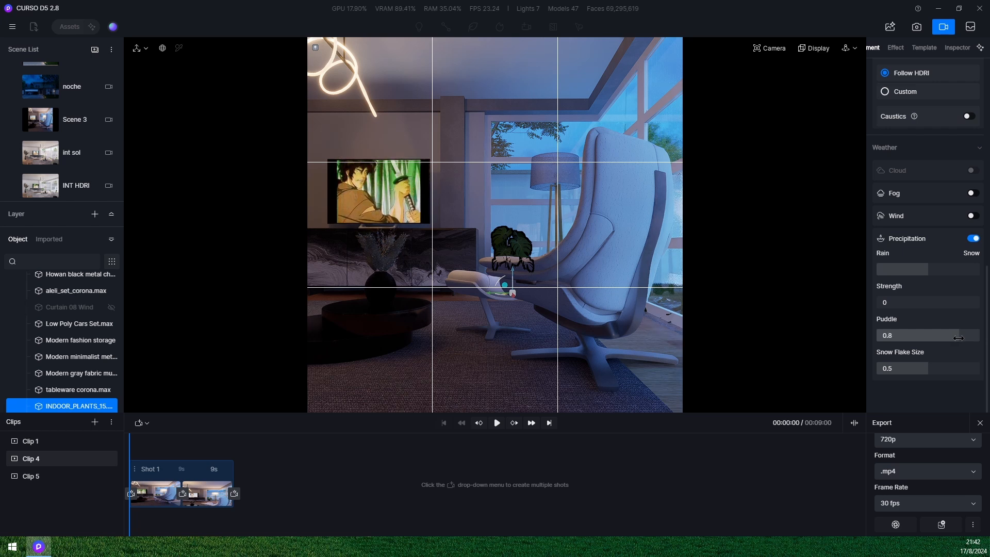
pyautogui.click(957, 337)
pyautogui.click(959, 337)
pyautogui.moveTo(945, 303); pyautogui.dragTo(939, 304)
pyautogui.click(948, 306)
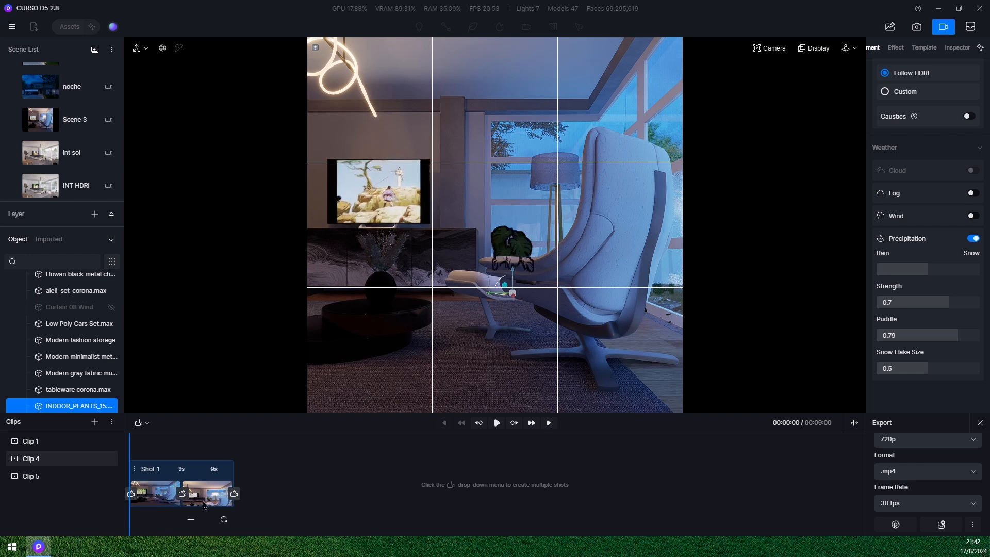
pyautogui.click(173, 521)
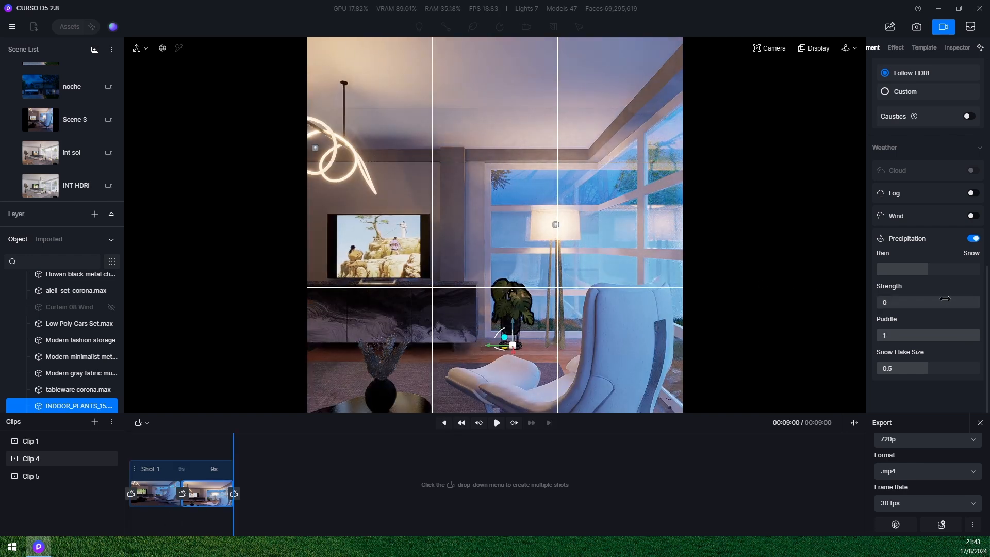
# Update Clip 4's second view with precipitation strength 0.64 and puddle 0.81, and preview the clip from its start.
pyautogui.moveTo(907, 303); pyautogui.dragTo(943, 305)
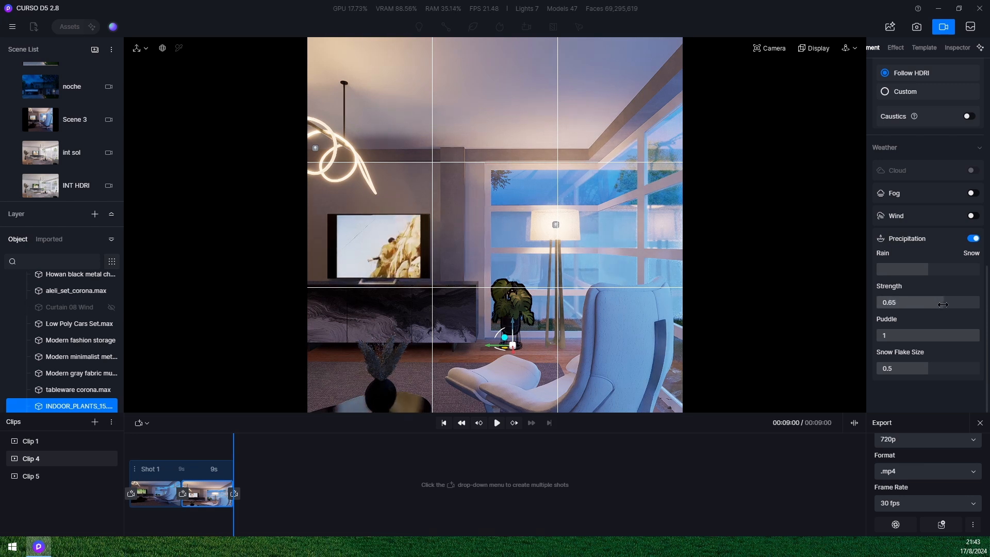
pyautogui.moveTo(977, 335); pyautogui.dragTo(962, 346)
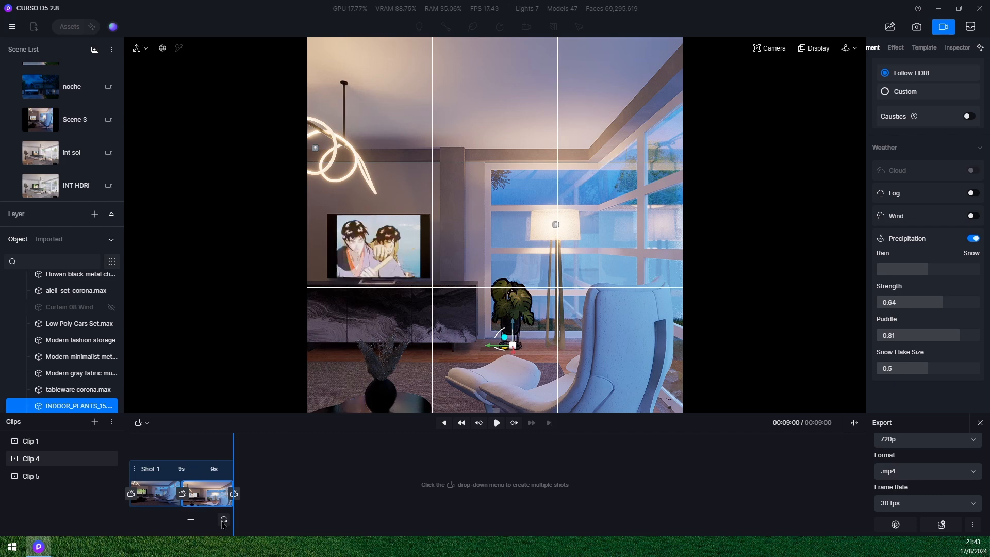
pyautogui.click(223, 523)
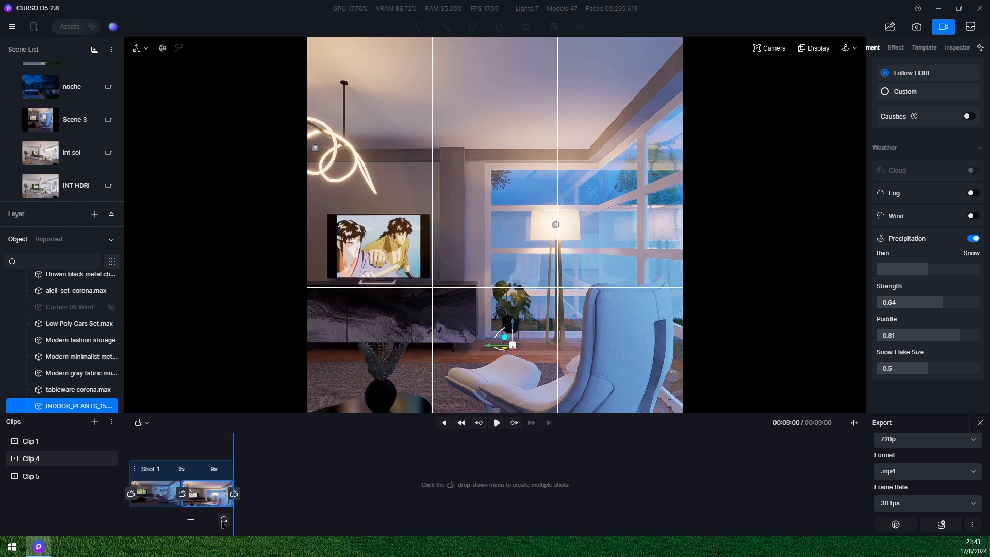
pyautogui.moveTo(233, 448); pyautogui.dragTo(58, 447)
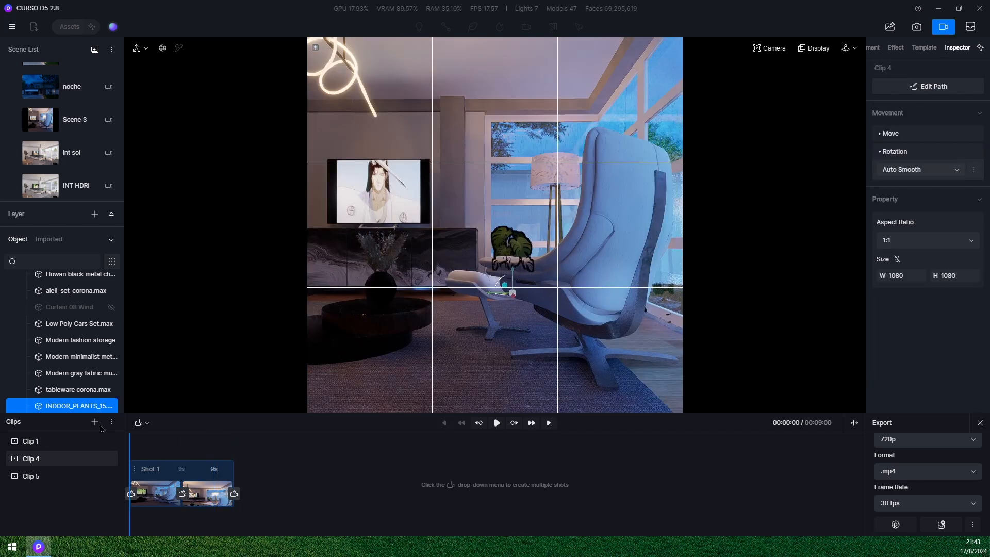
pyautogui.click(497, 423)
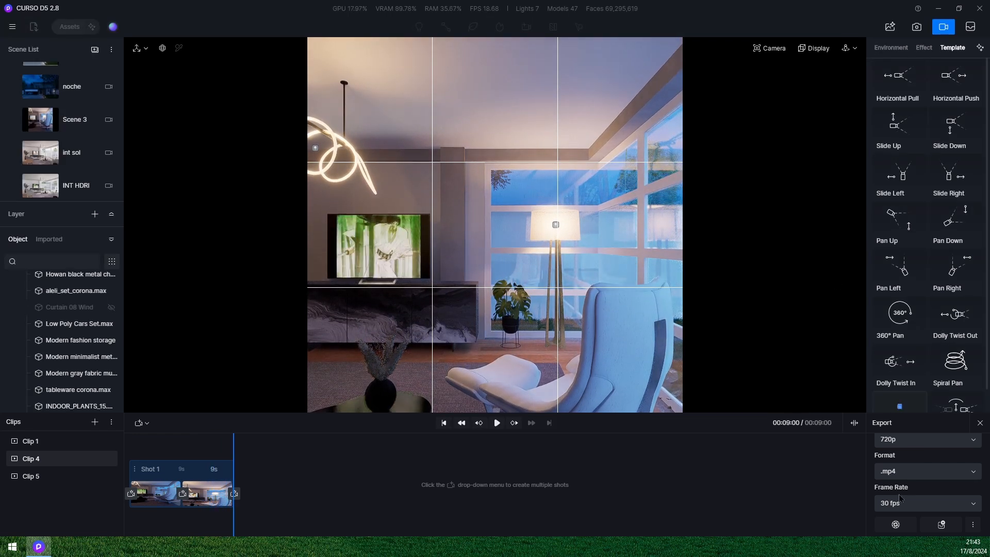
# Set the video export resolution to 1080p.
pyautogui.click(928, 444)
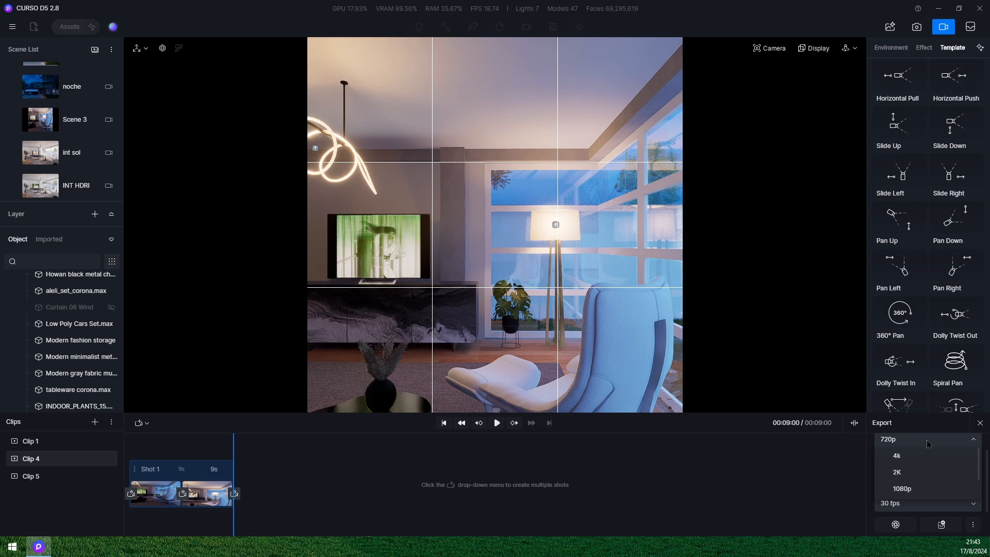
pyautogui.click(903, 487)
pyautogui.click(819, 465)
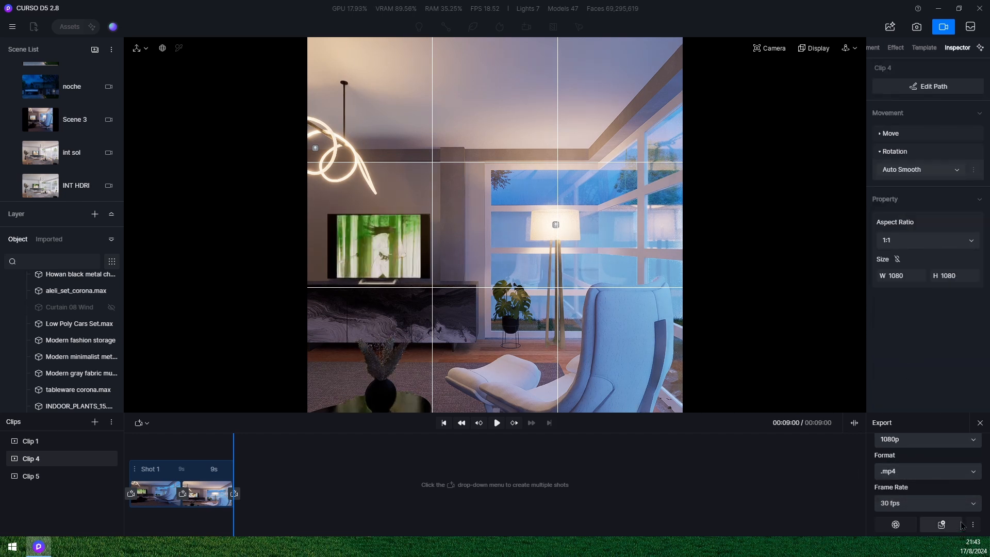
# Look through the program's main menu and examine the Level of Detail (LOD) option in the rendering preferences.
pyautogui.click(11, 30)
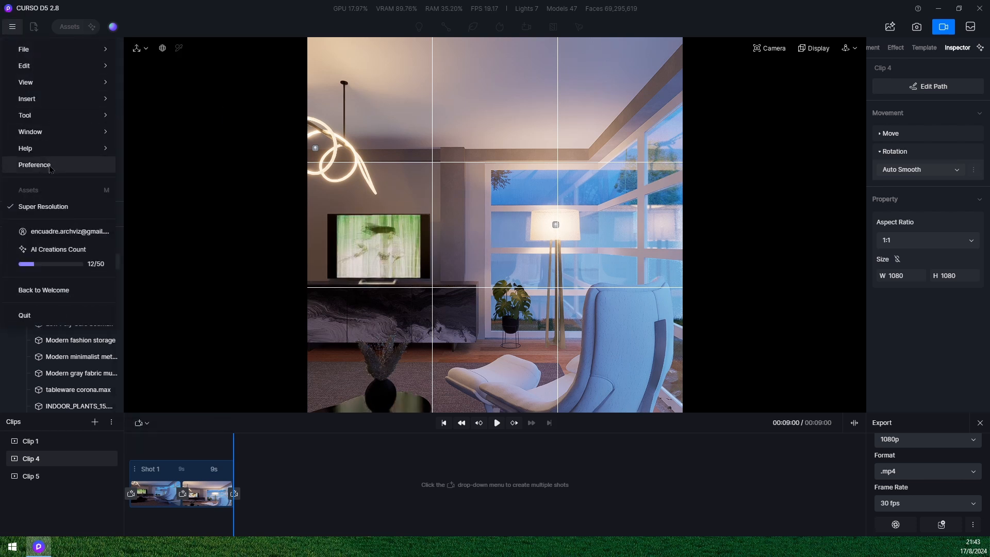
pyautogui.moveTo(56, 154)
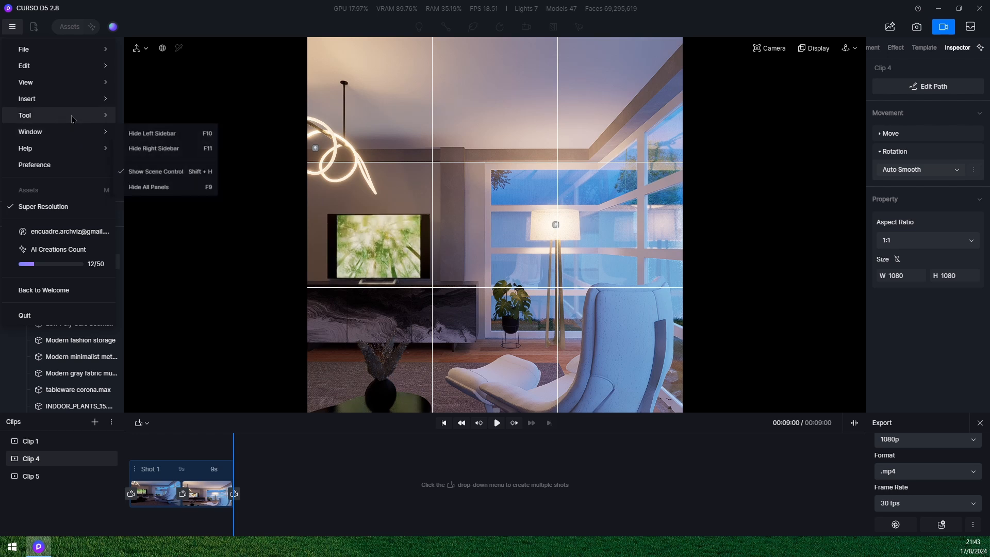
pyautogui.moveTo(77, 52)
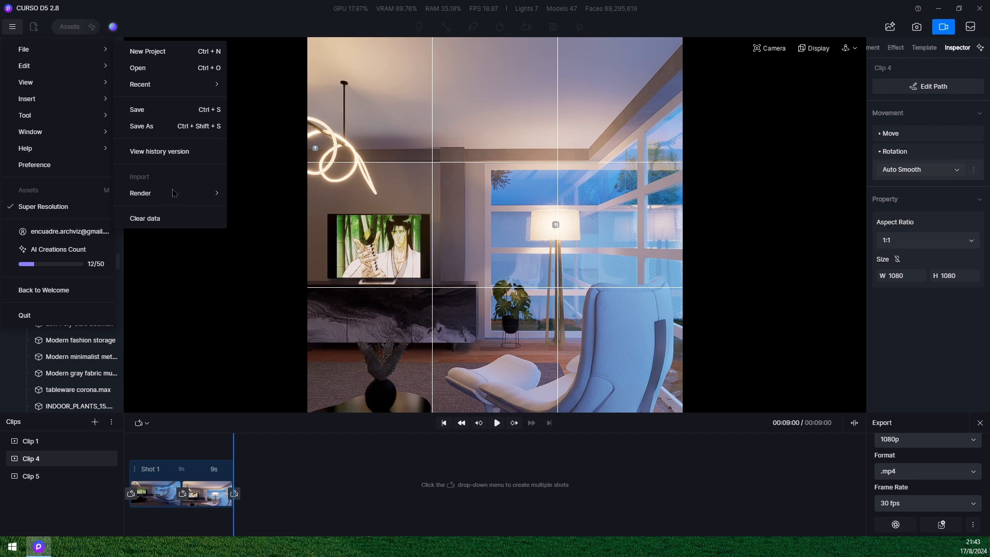
pyautogui.moveTo(58, 69)
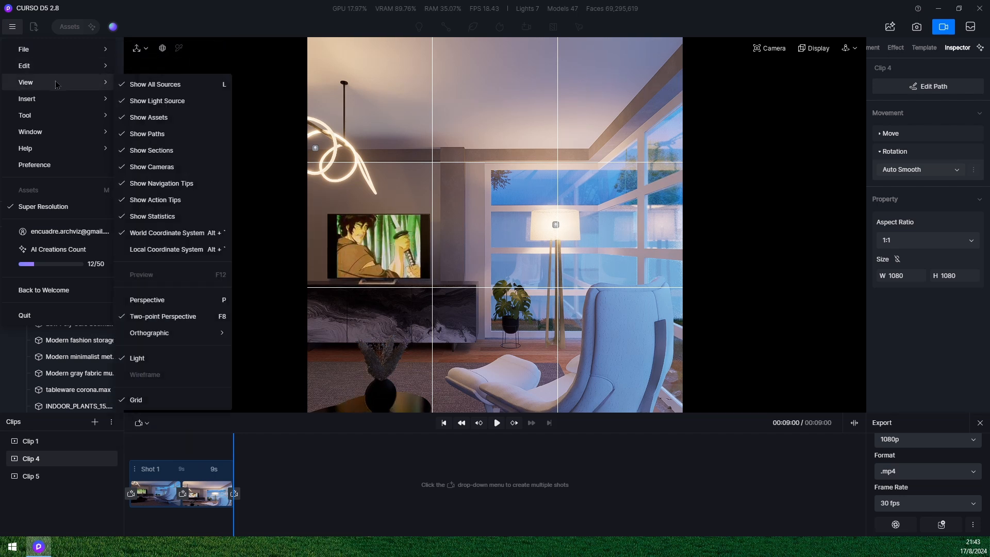
pyautogui.moveTo(52, 103)
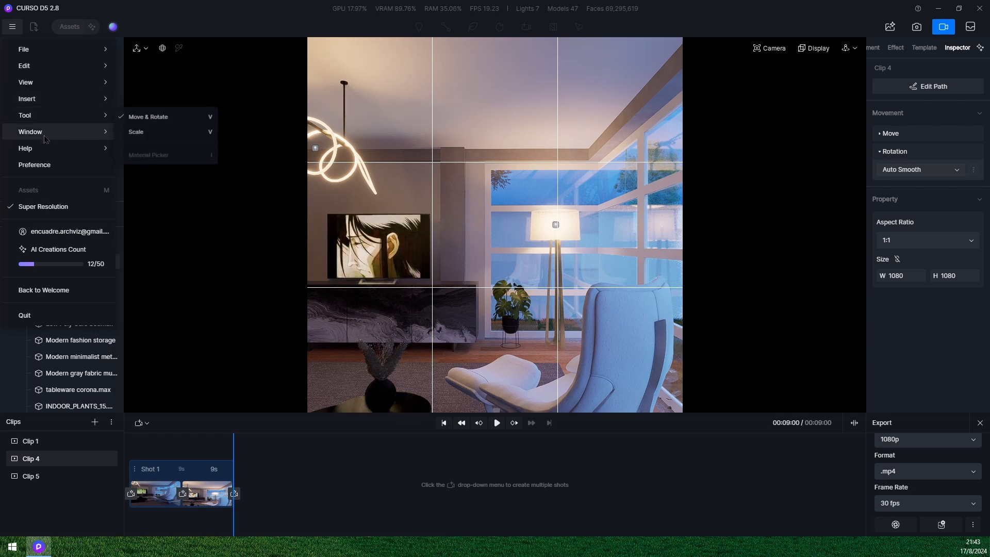
pyautogui.moveTo(44, 137)
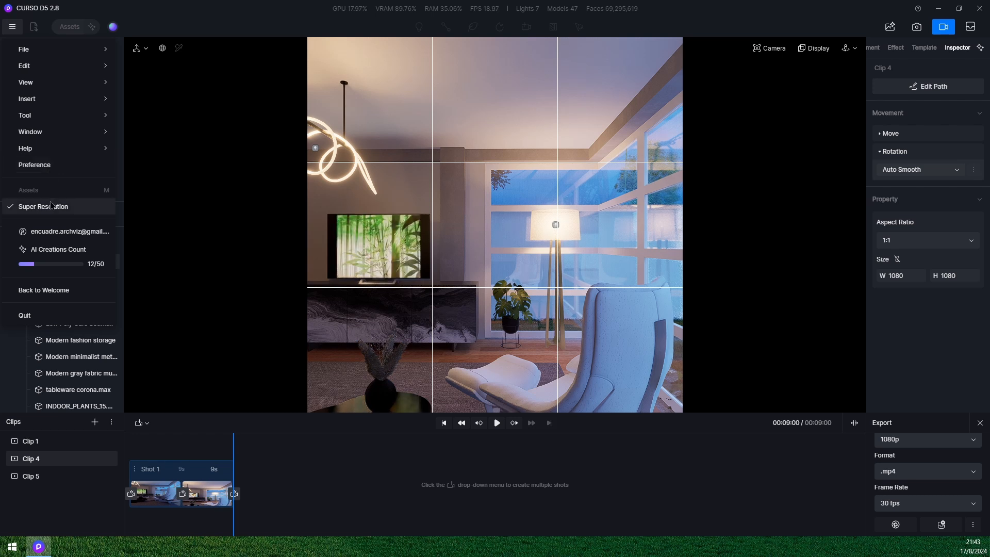
pyautogui.click(65, 171)
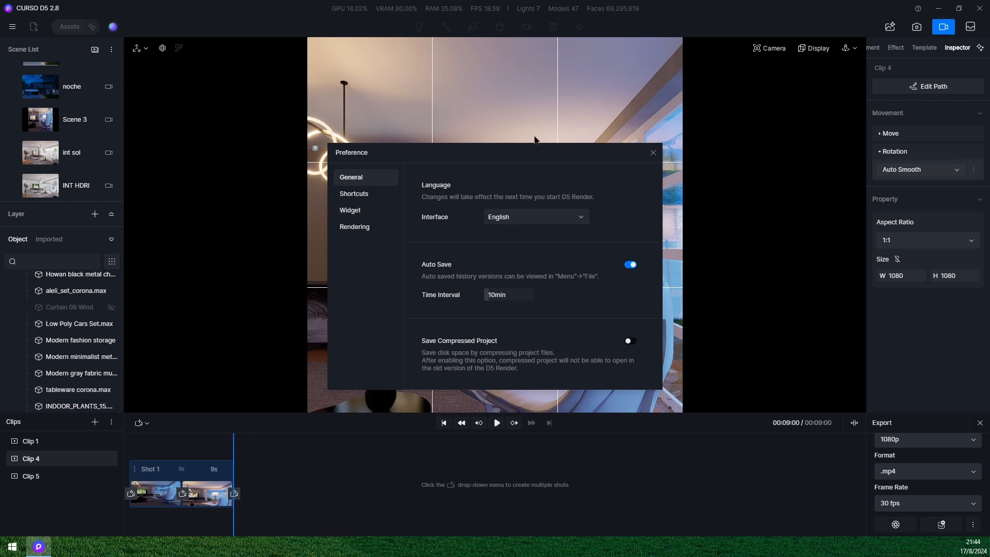
pyautogui.click(363, 233)
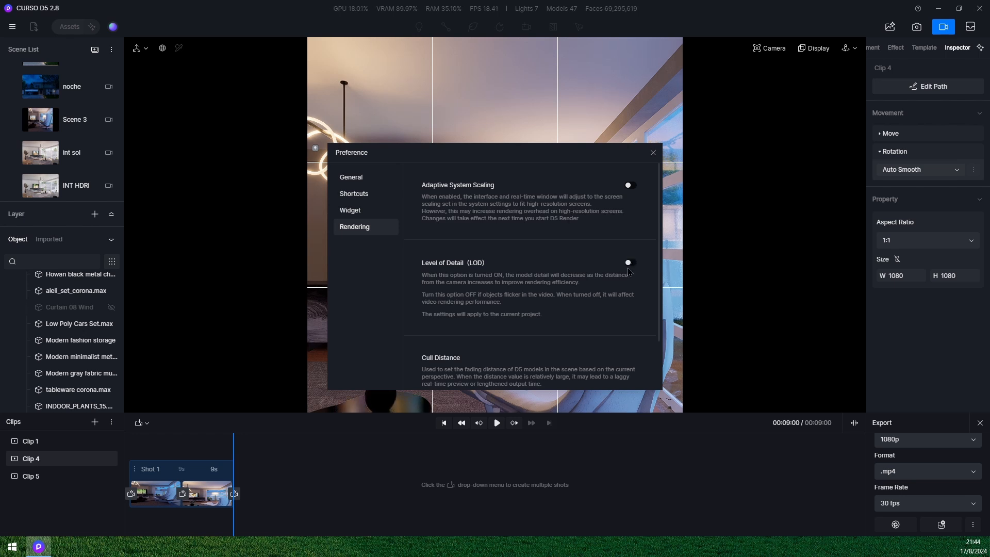
pyautogui.click(653, 153)
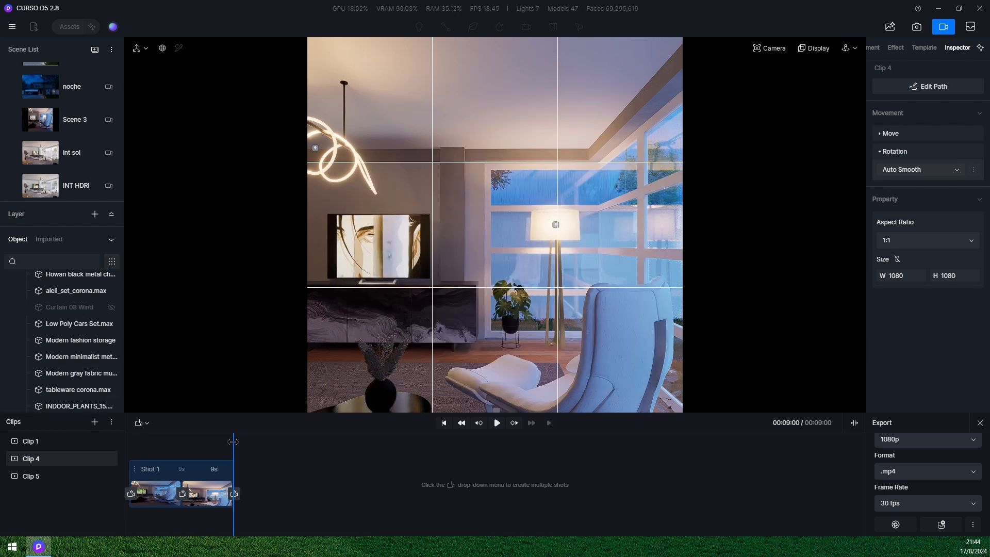
# Play back Clip 4 from near its start and review the rendering preferences once more.
pyautogui.moveTo(234, 441); pyautogui.dragTo(149, 475)
pyautogui.click(498, 424)
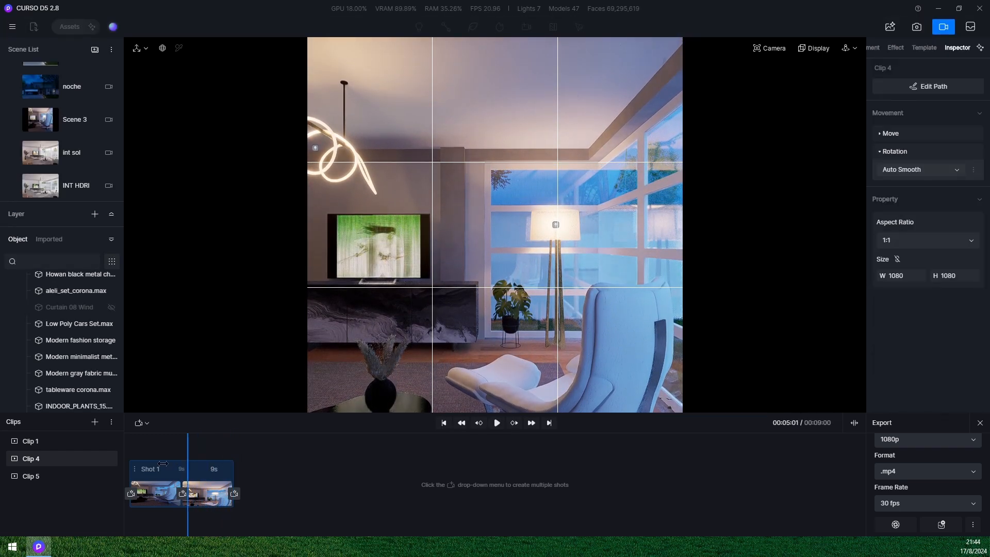
pyautogui.click(8, 30)
pyautogui.click(36, 163)
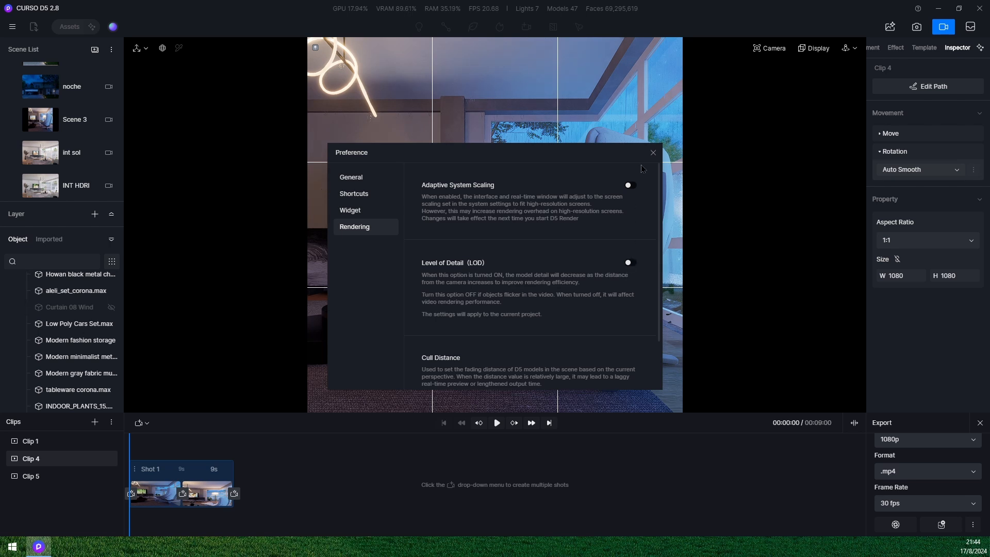
pyautogui.click(653, 154)
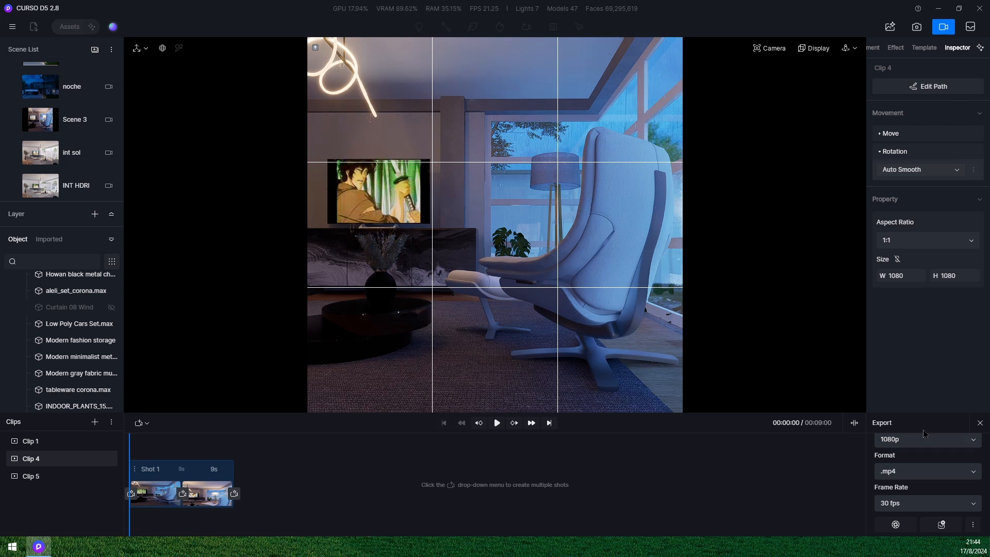
# Review the export frame rate, format and resolution choices, keeping 30 fps, .mp4 and 1080p.
pyautogui.click(914, 501)
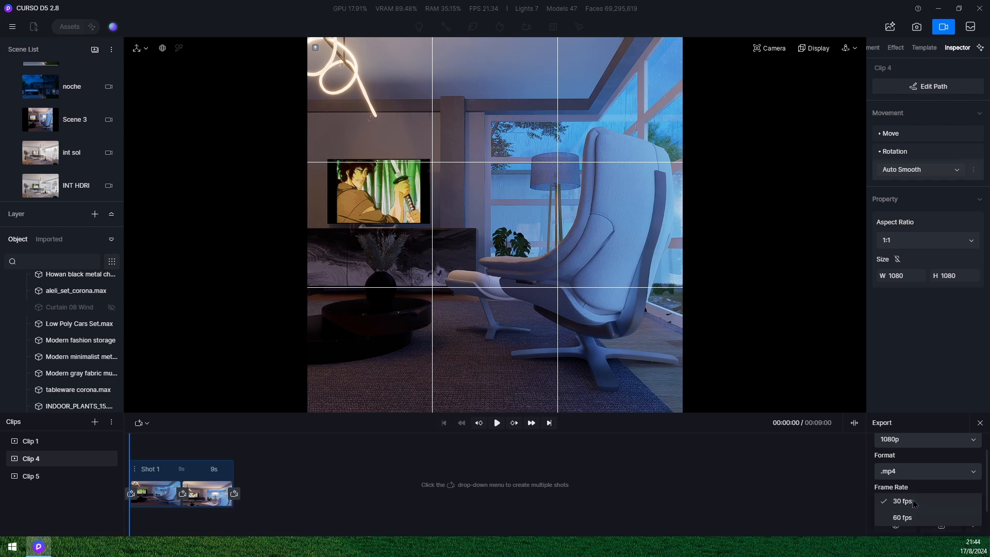
pyautogui.click(914, 501)
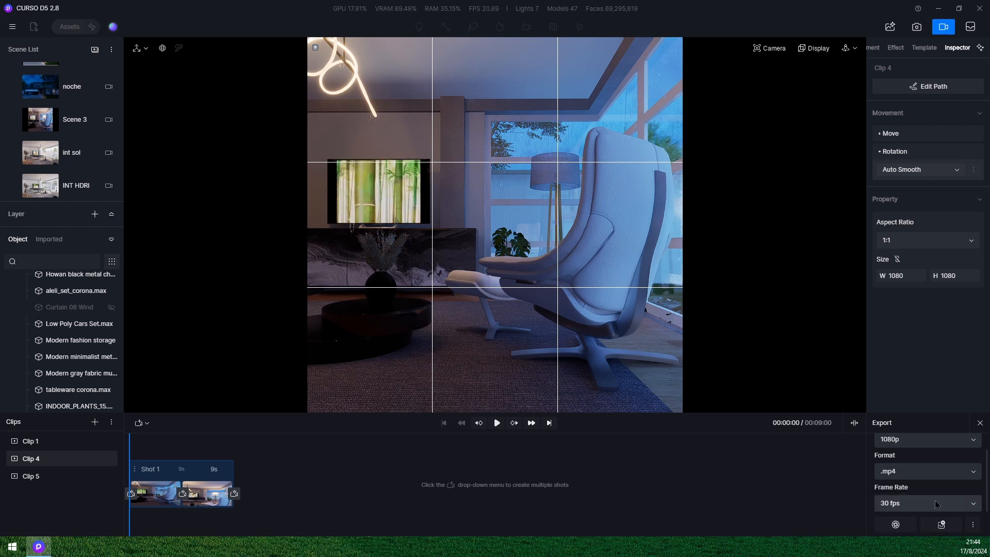
pyautogui.click(936, 473)
pyautogui.click(936, 472)
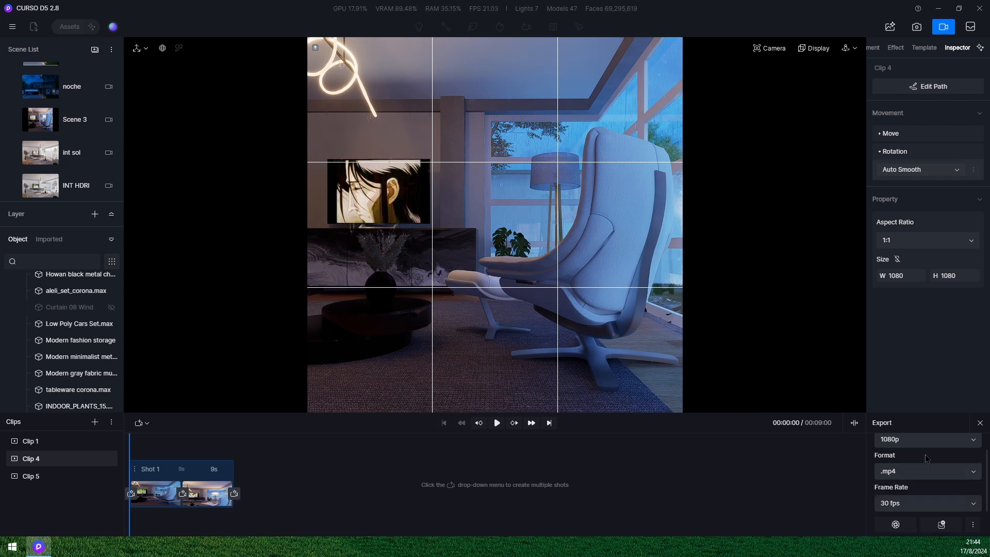
pyautogui.click(924, 444)
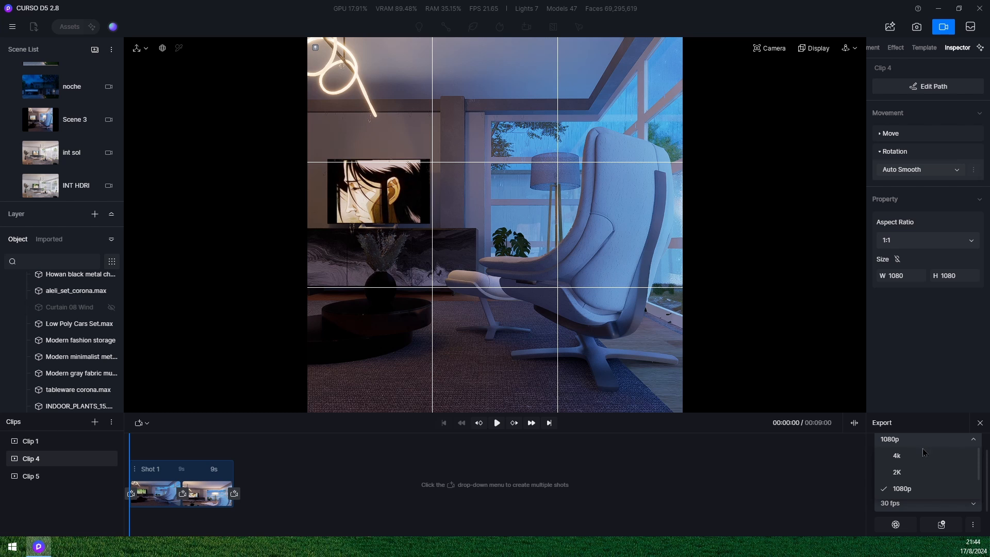
pyautogui.scroll(-2, 911, 493)
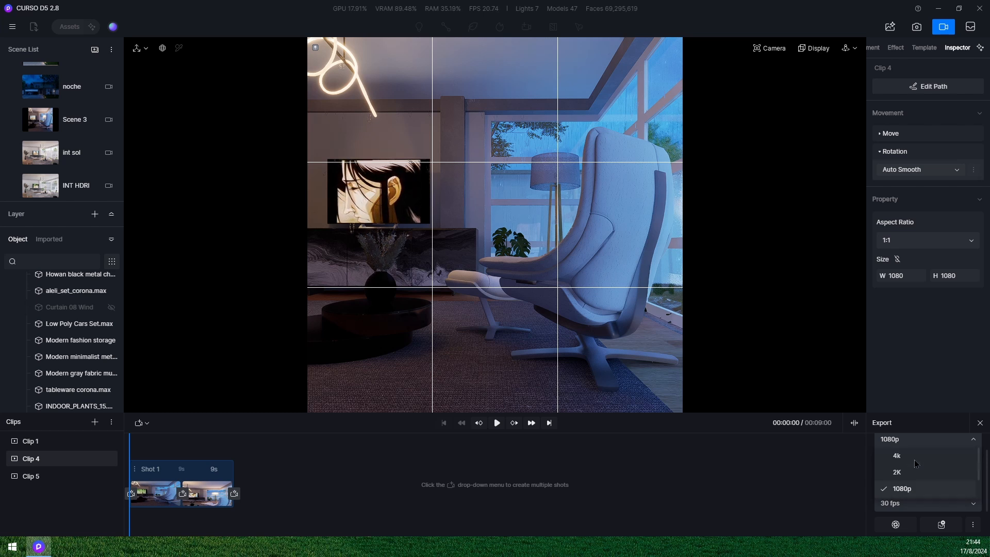
pyautogui.click(927, 426)
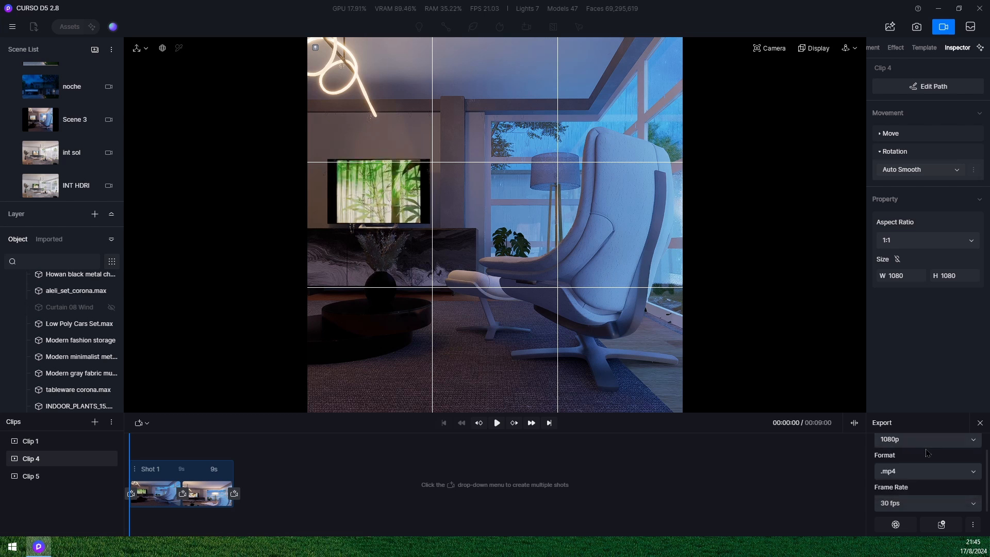
pyautogui.click(923, 443)
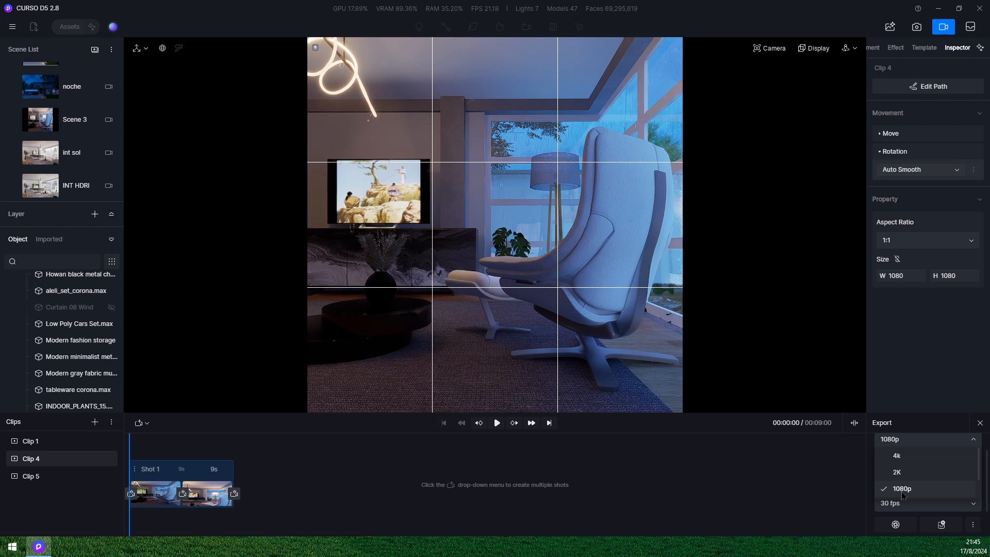
pyautogui.click(912, 420)
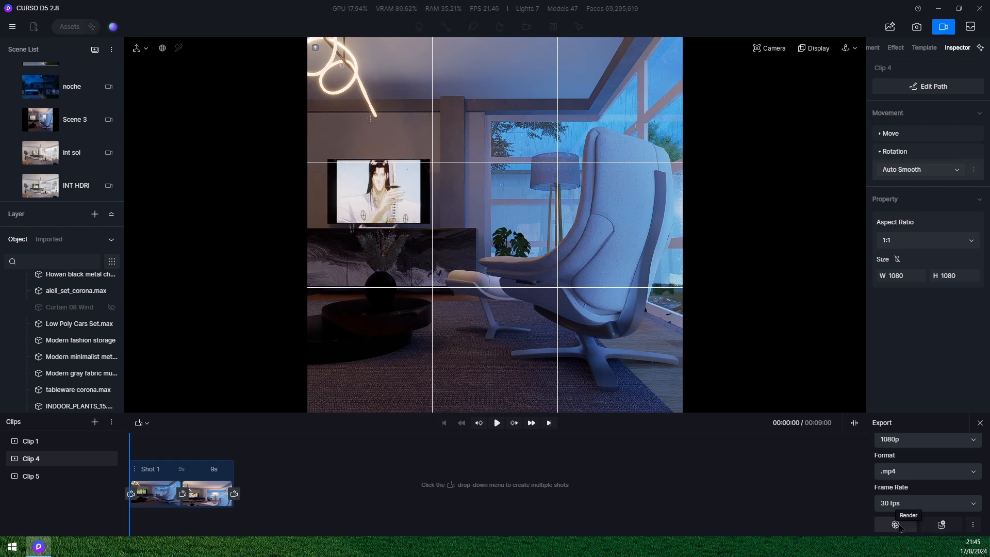
# Add Clip 4 to the render queue and select its entry there for rendering.
pyautogui.click(944, 527)
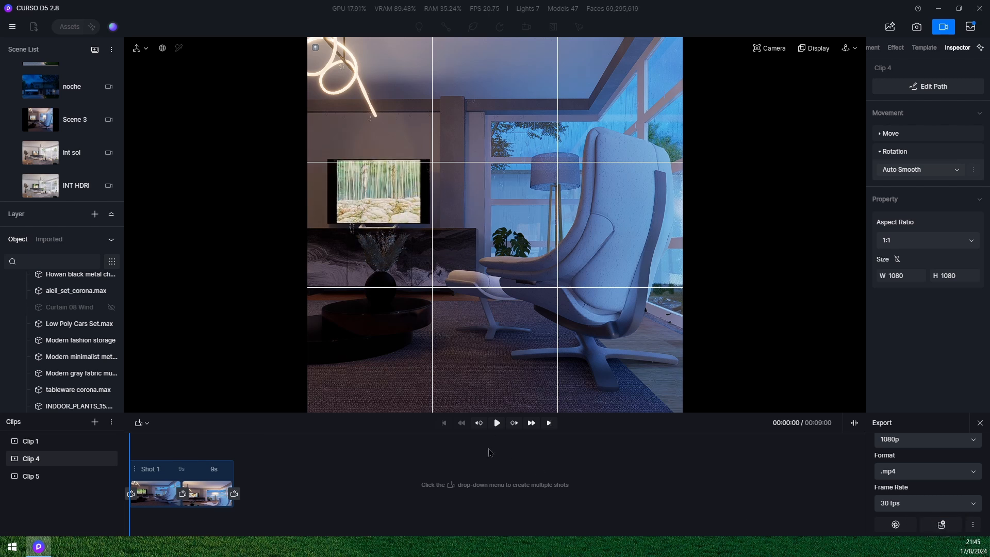
pyautogui.click(972, 28)
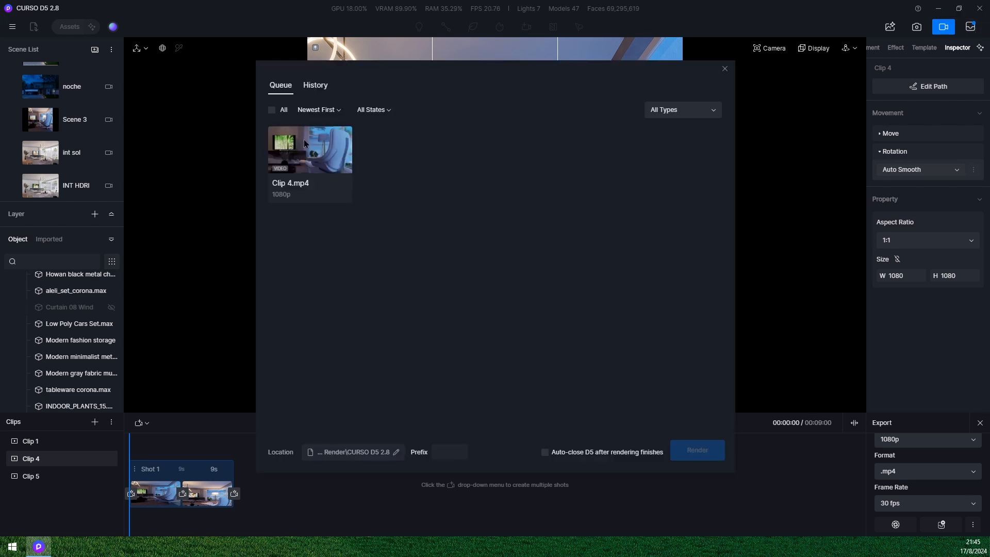
pyautogui.click(307, 152)
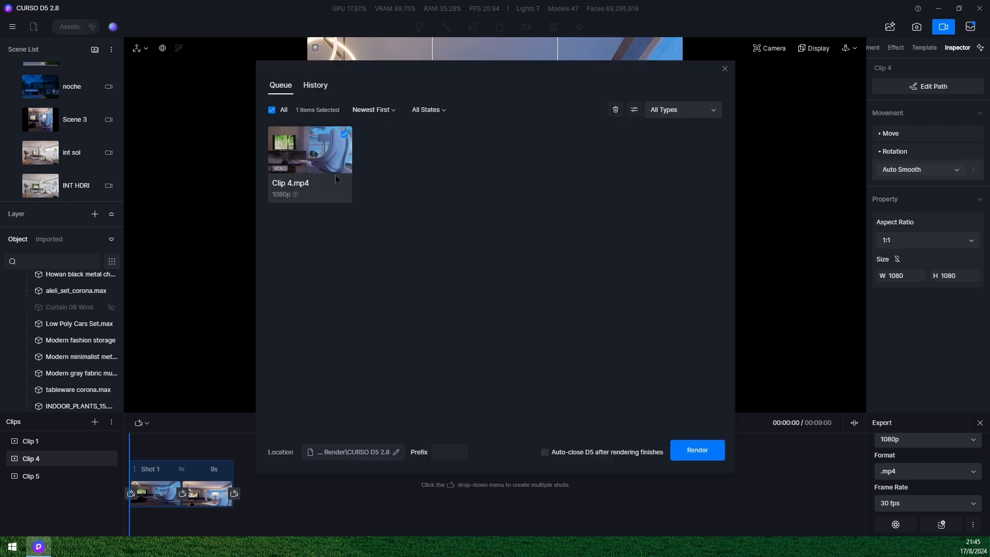
# Set the render output location to the Desktop (Escritorio) folder and render the selected Clip 4 video.
pyautogui.click(397, 452)
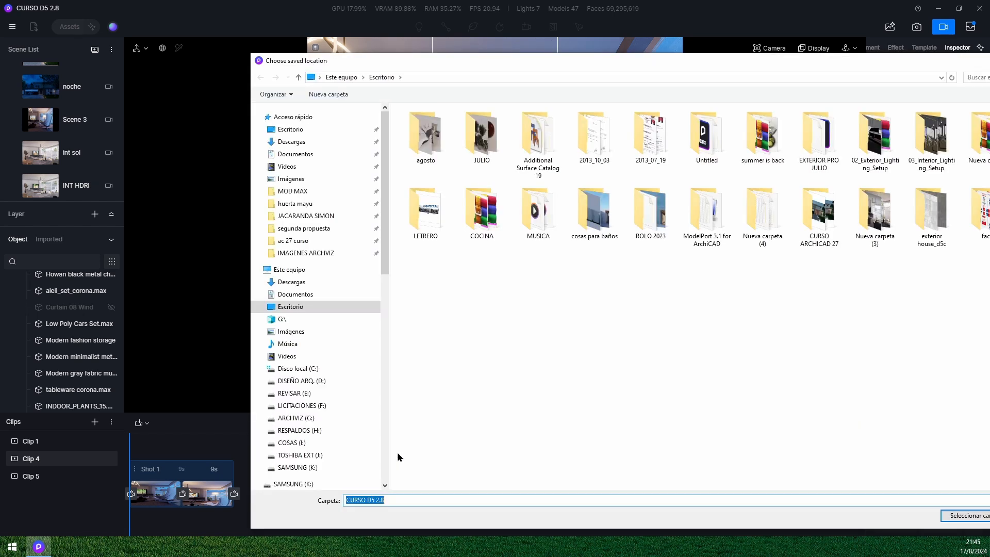
pyautogui.click(311, 308)
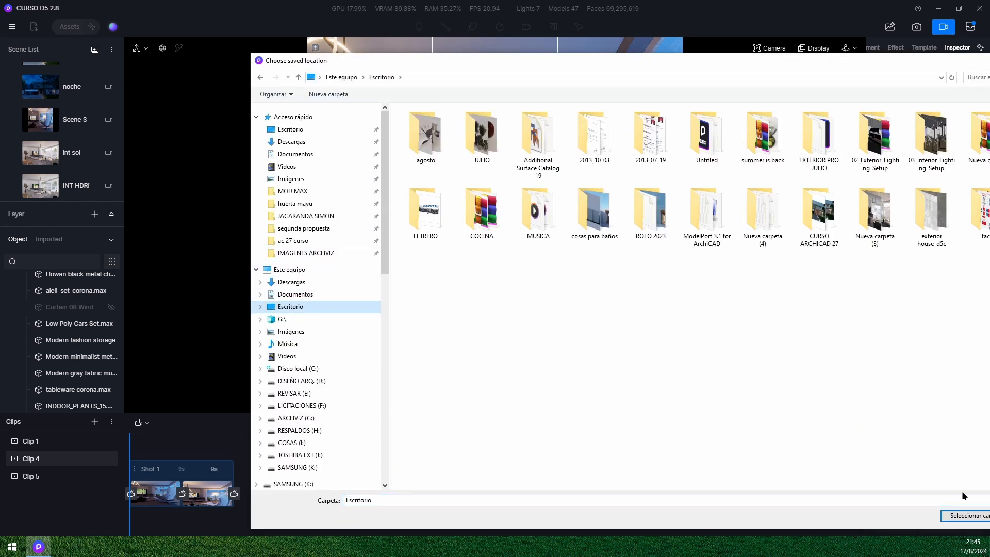
pyautogui.click(962, 513)
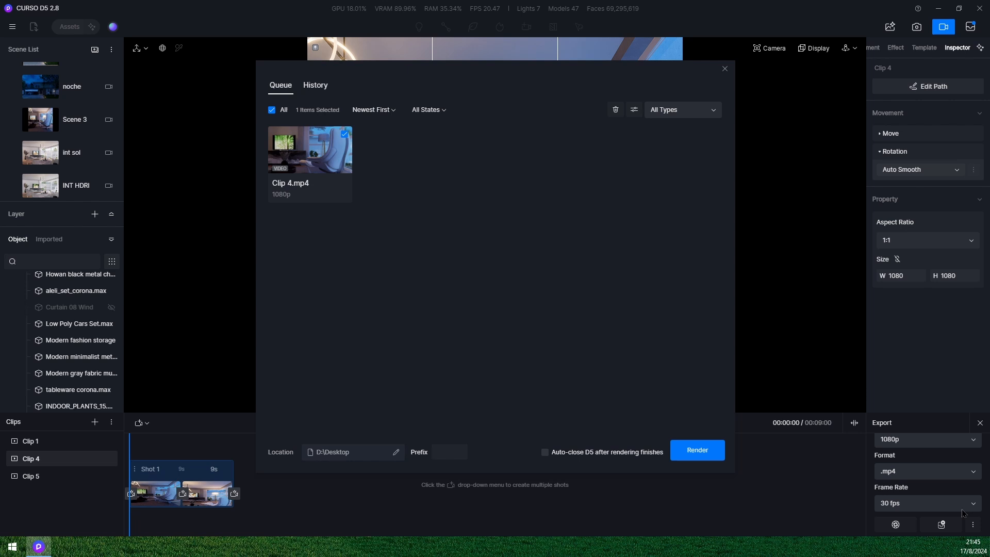
pyautogui.click(701, 451)
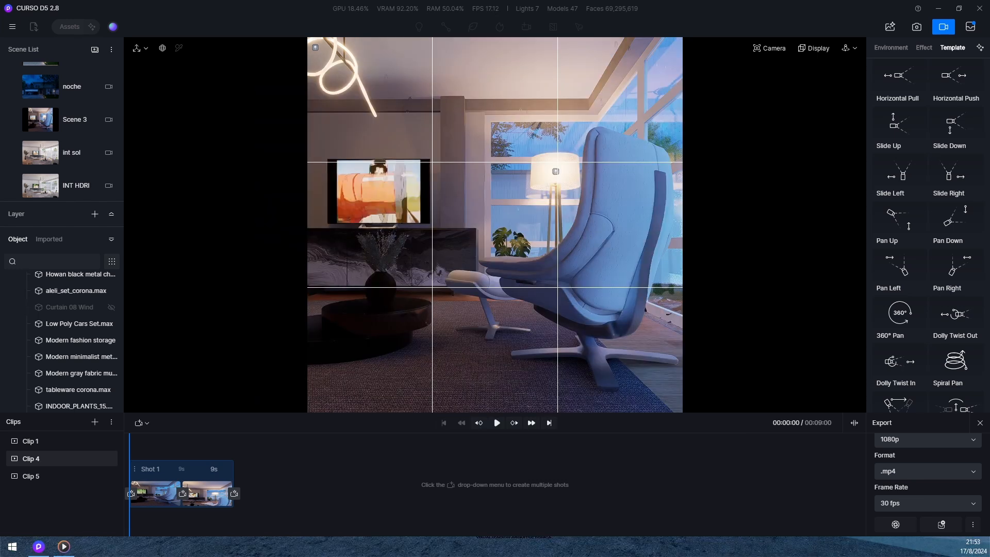
# Switch to the media player (Reproductor multimedia), maximize it and play the rendered Clip 4 video from its beginning.
pyautogui.click(64, 547)
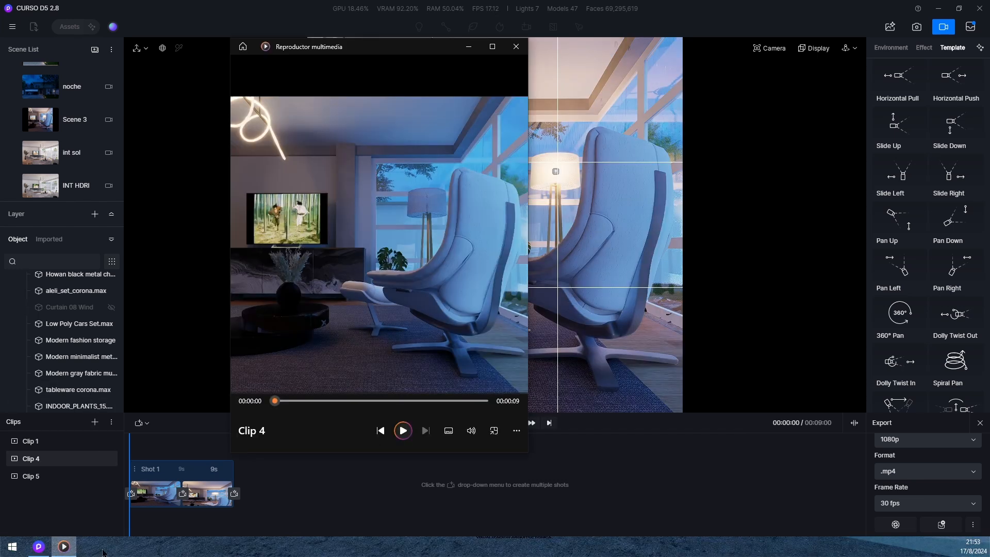
pyautogui.click(494, 47)
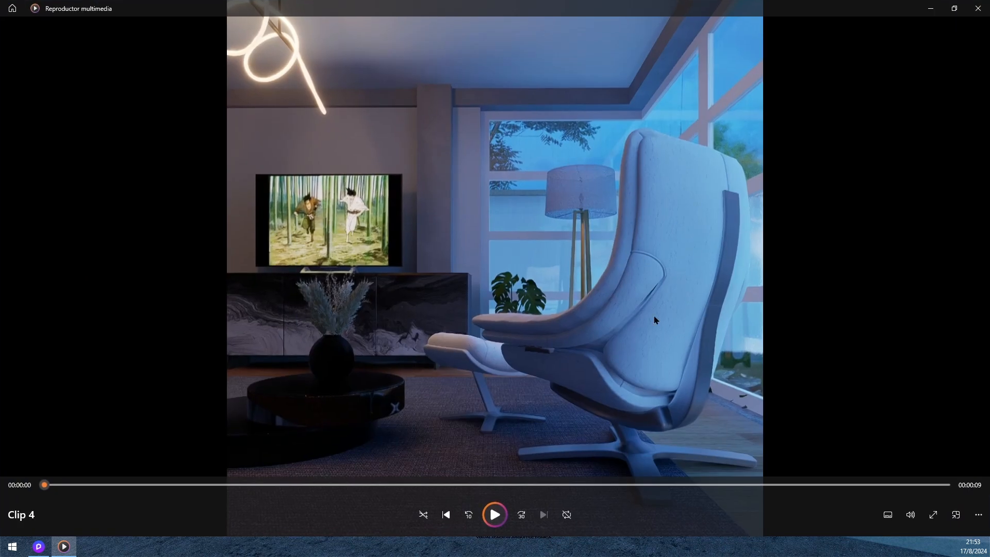
pyautogui.click(497, 521)
pyautogui.click(496, 516)
pyautogui.moveTo(51, 489); pyautogui.dragTo(1, 495)
pyautogui.click(496, 515)
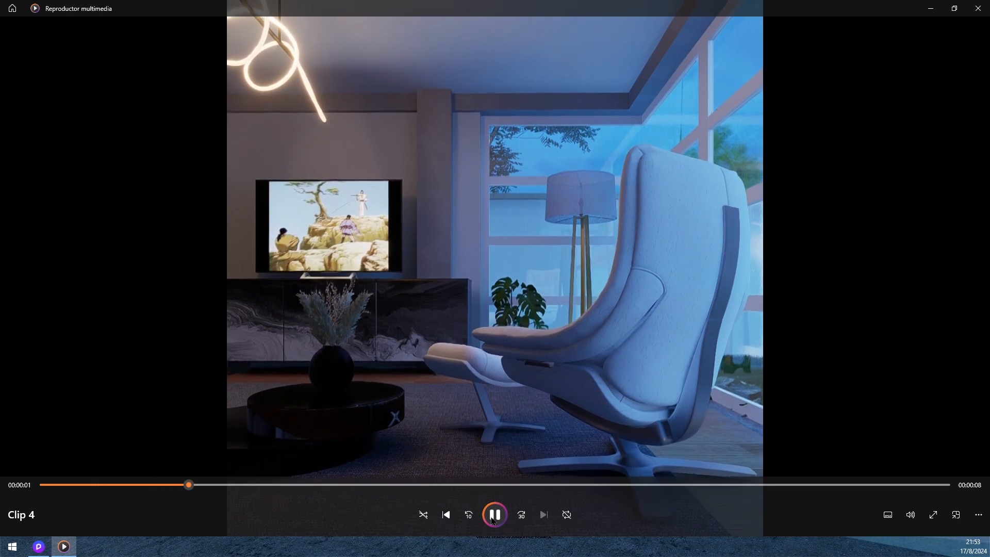